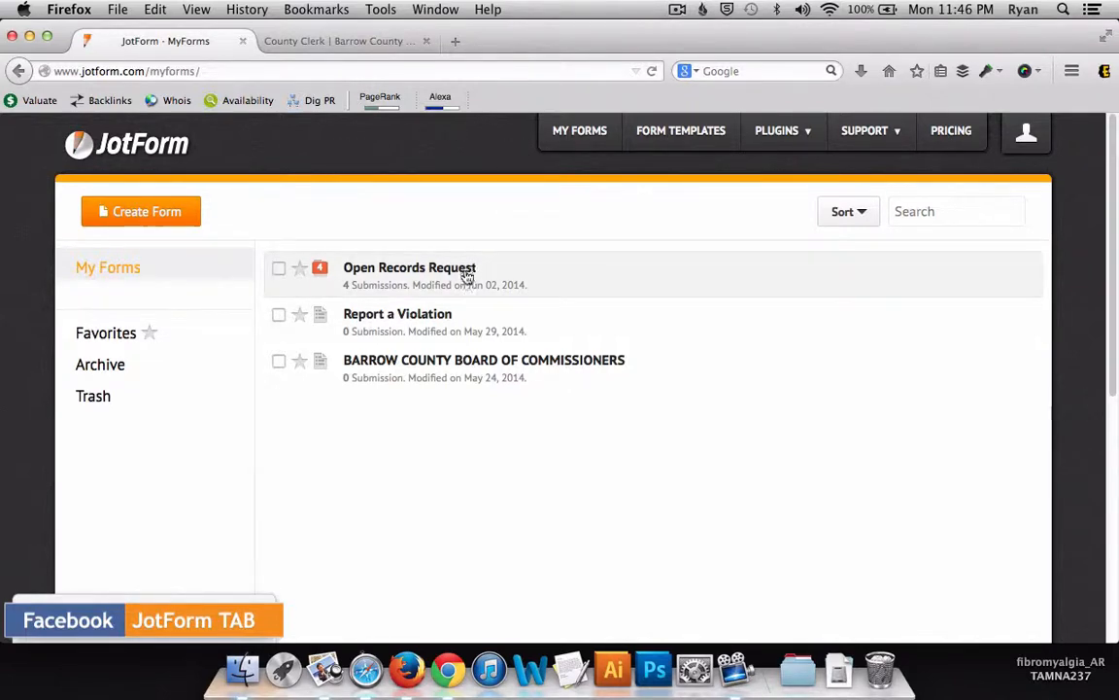
- Open the Open Records Request Form linked on the Barrow County Clerk page and review its fields from start to end
{"action": "left_click", "coordinate": [368, 45]}
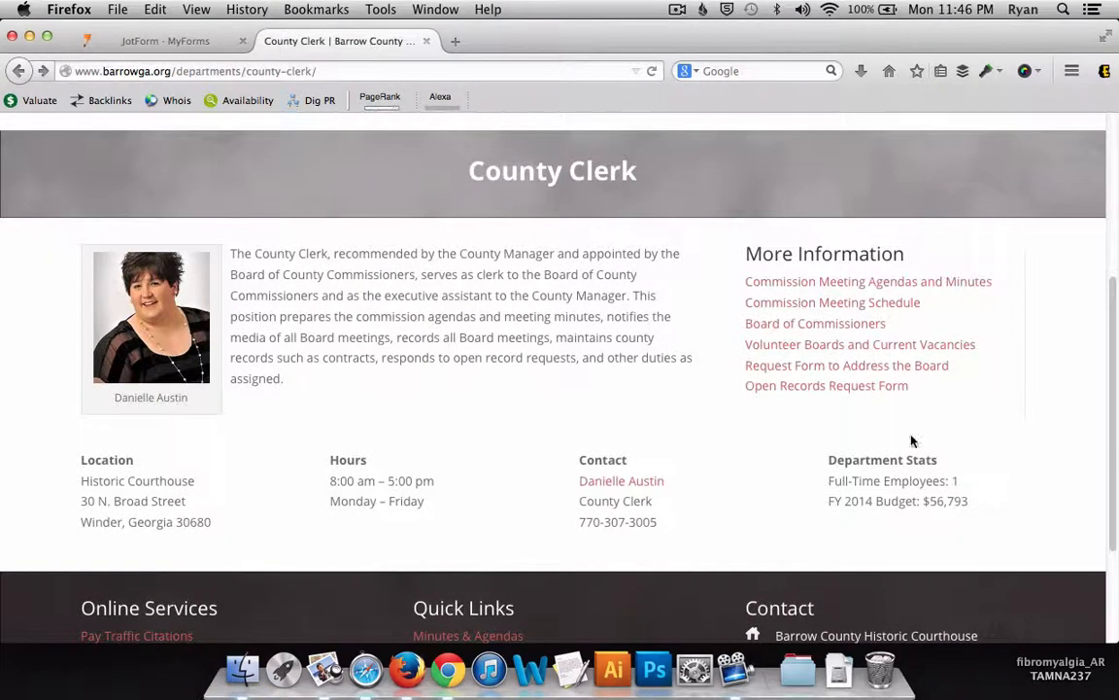
{"action": "left_click", "coordinate": [875, 397]}
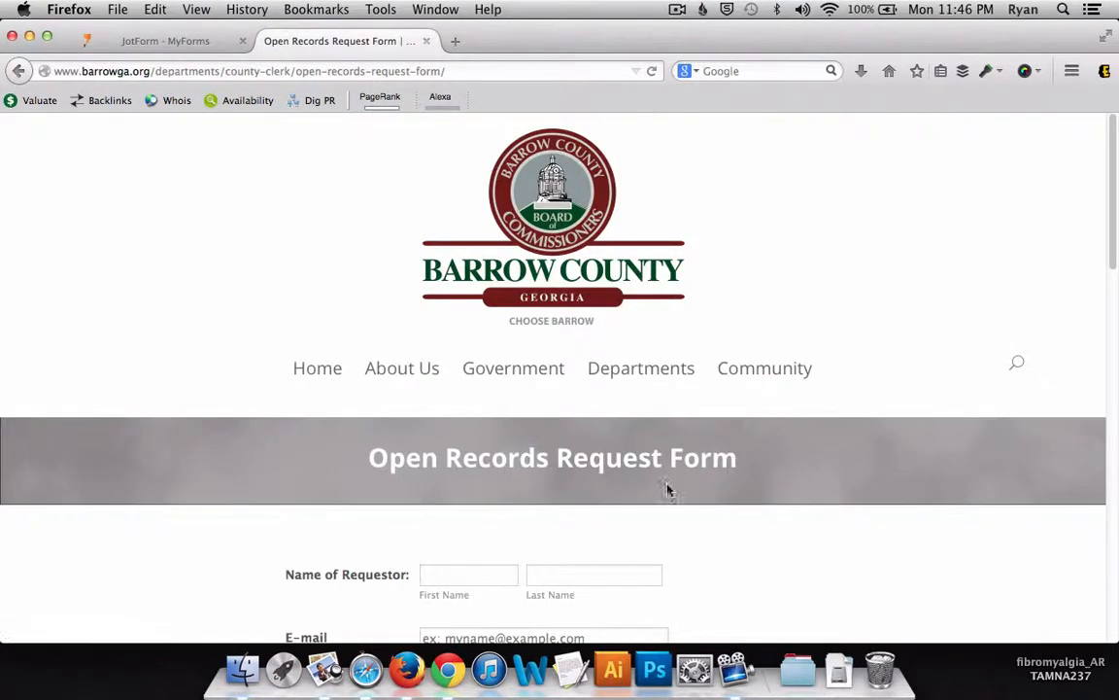
{"action": "scroll", "coordinate": [680, 491], "scroll_direction": "down", "scroll_amount": 5}
{"action": "scroll", "coordinate": [684, 493], "scroll_direction": "down", "scroll_amount": 15}
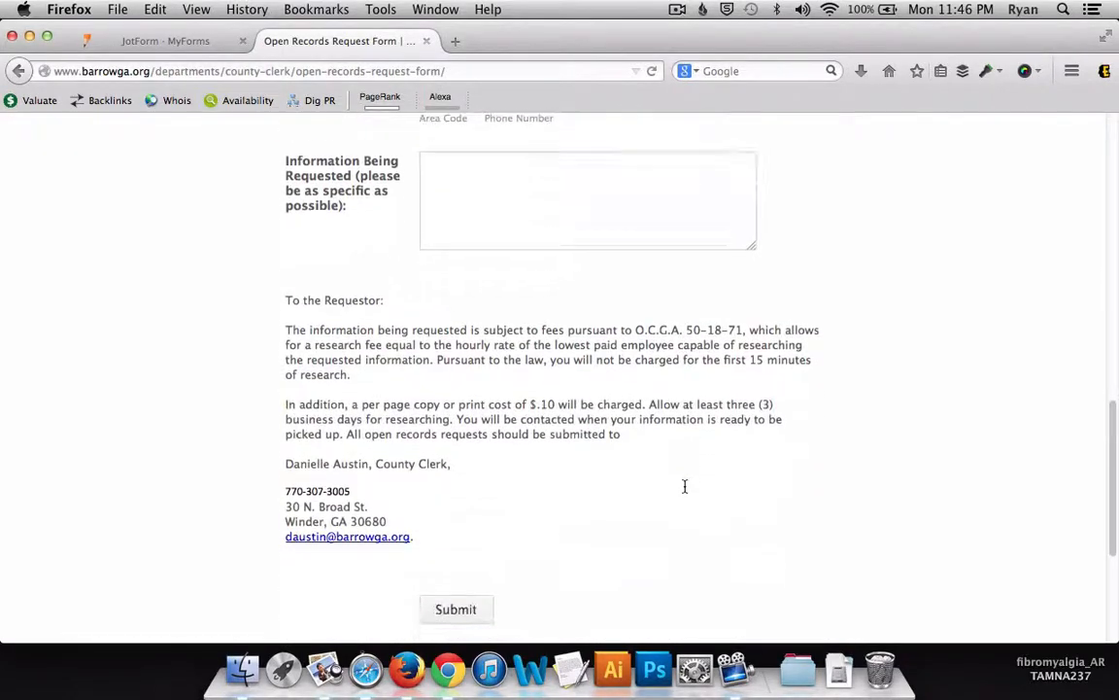
{"action": "scroll", "coordinate": [684, 493], "scroll_direction": "up", "scroll_amount": 20}
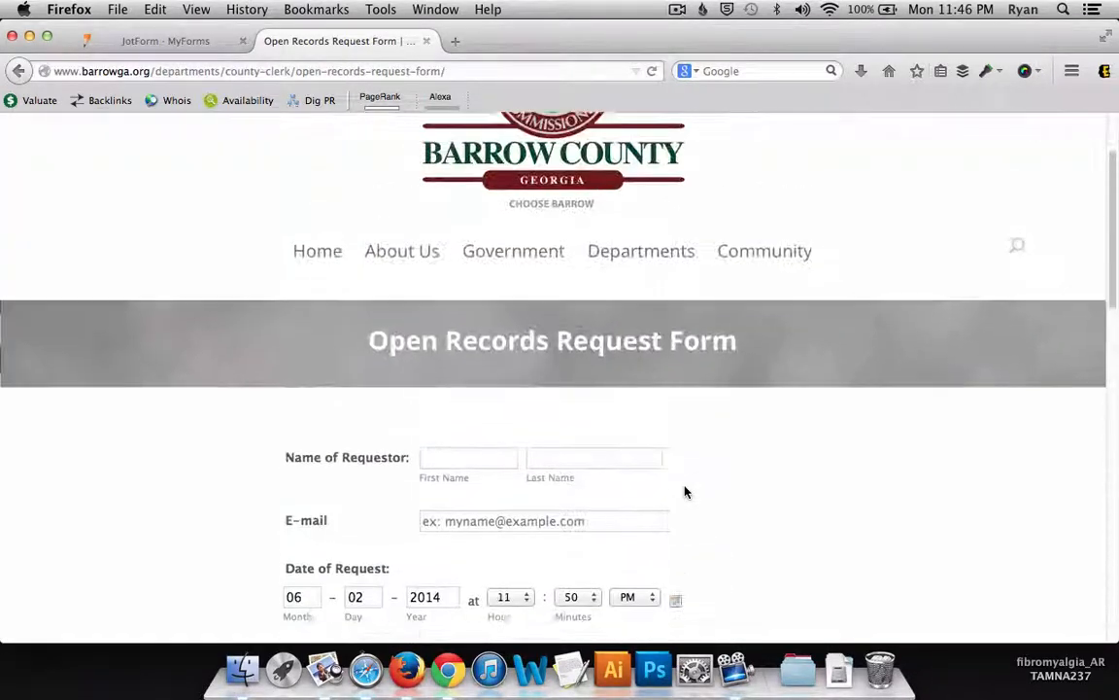
{"action": "left_click", "coordinate": [318, 70]}
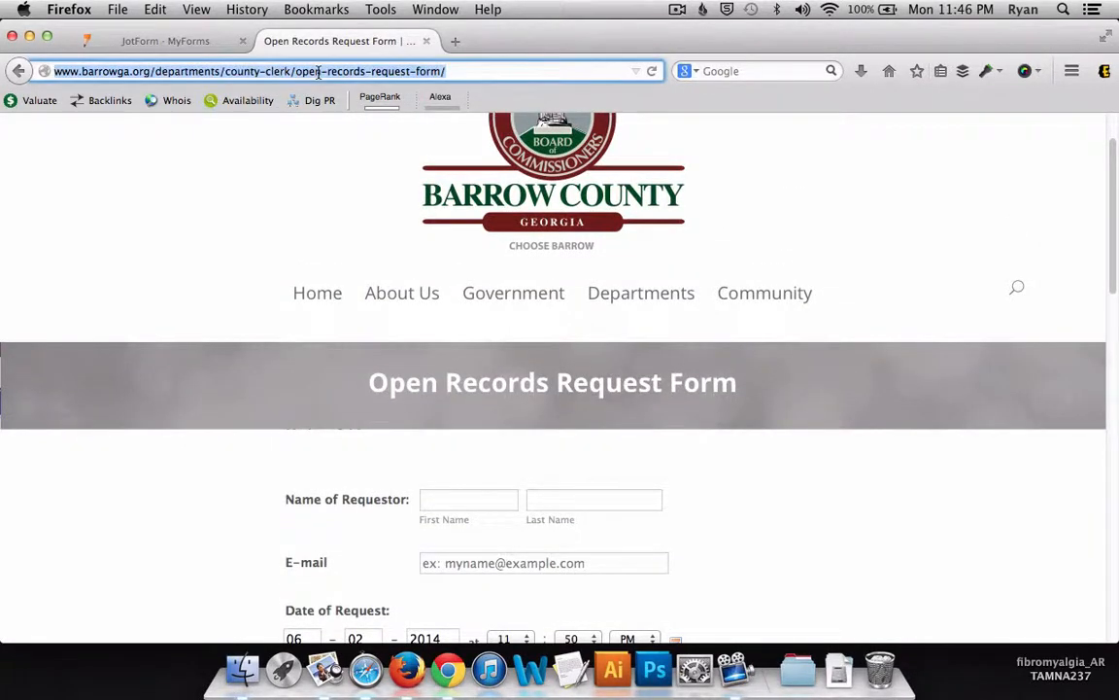
- Return to the JotForm forms list and log out of the account
{"action": "left_click", "coordinate": [160, 41]}
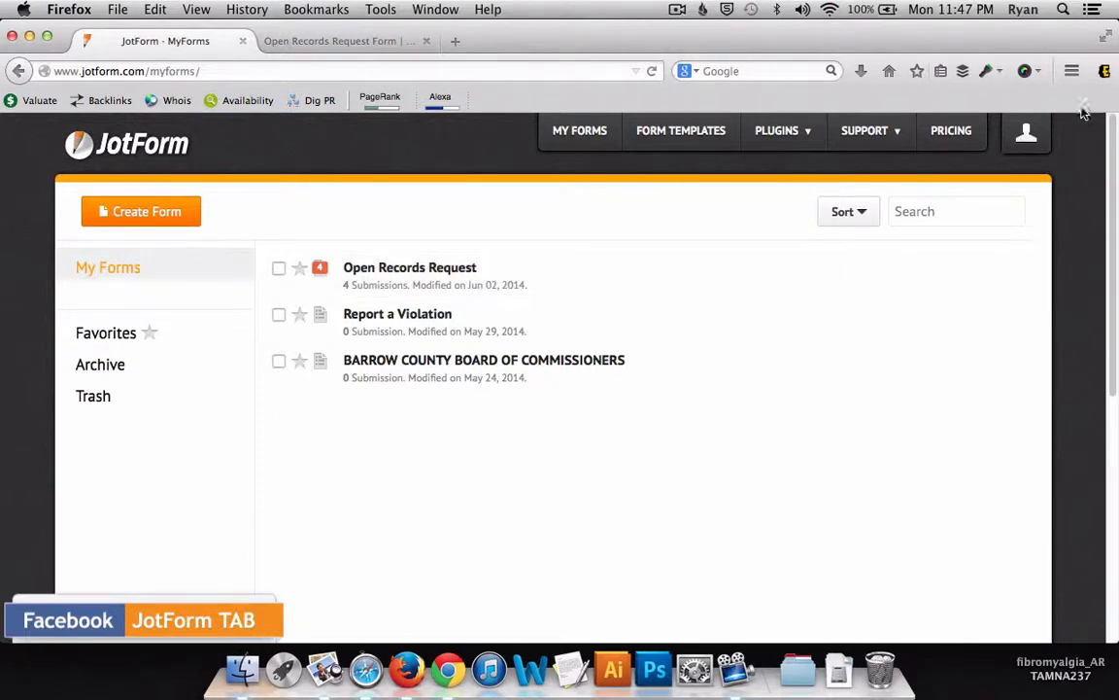
{"action": "left_click", "coordinate": [1026, 134]}
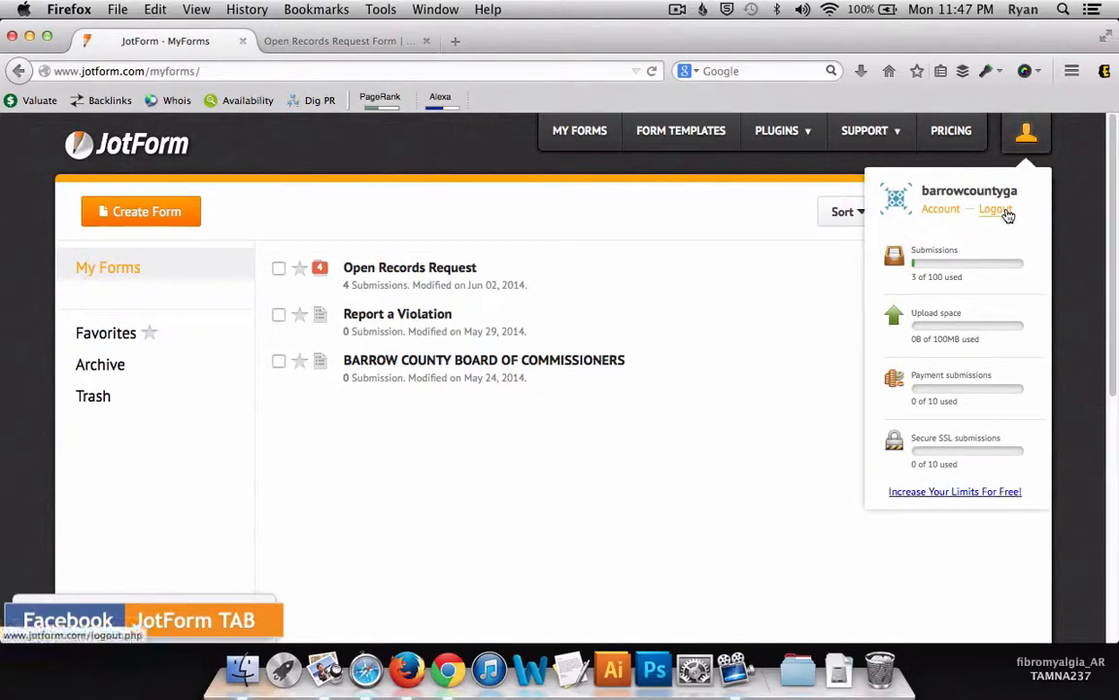
{"action": "left_click", "coordinate": [995, 209]}
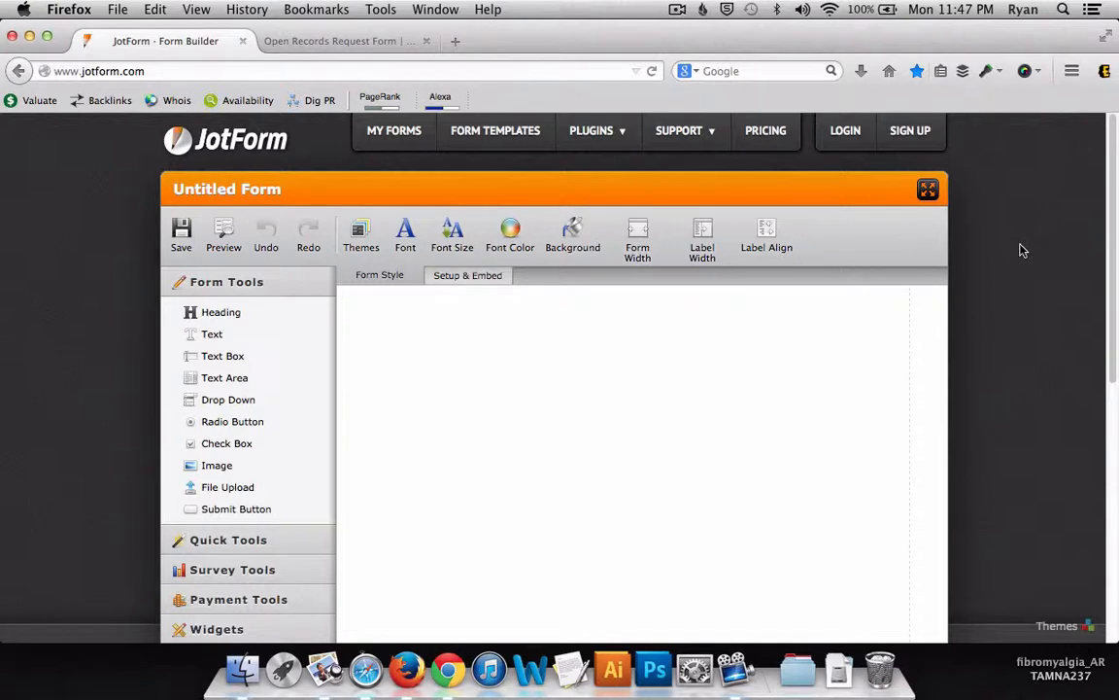
- Sign in to JotForm with the saved account username and password
{"action": "left_click", "coordinate": [853, 138]}
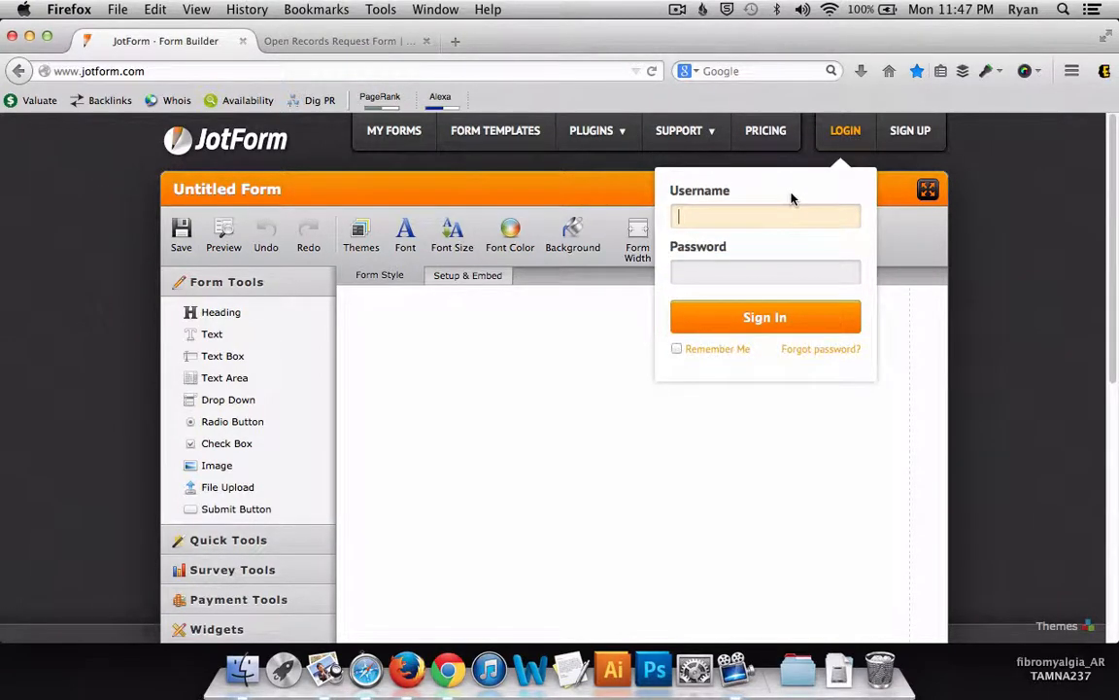
{"action": "type", "text": "b"}
{"action": "key", "text": "Down"}
{"action": "key", "text": "Return"}
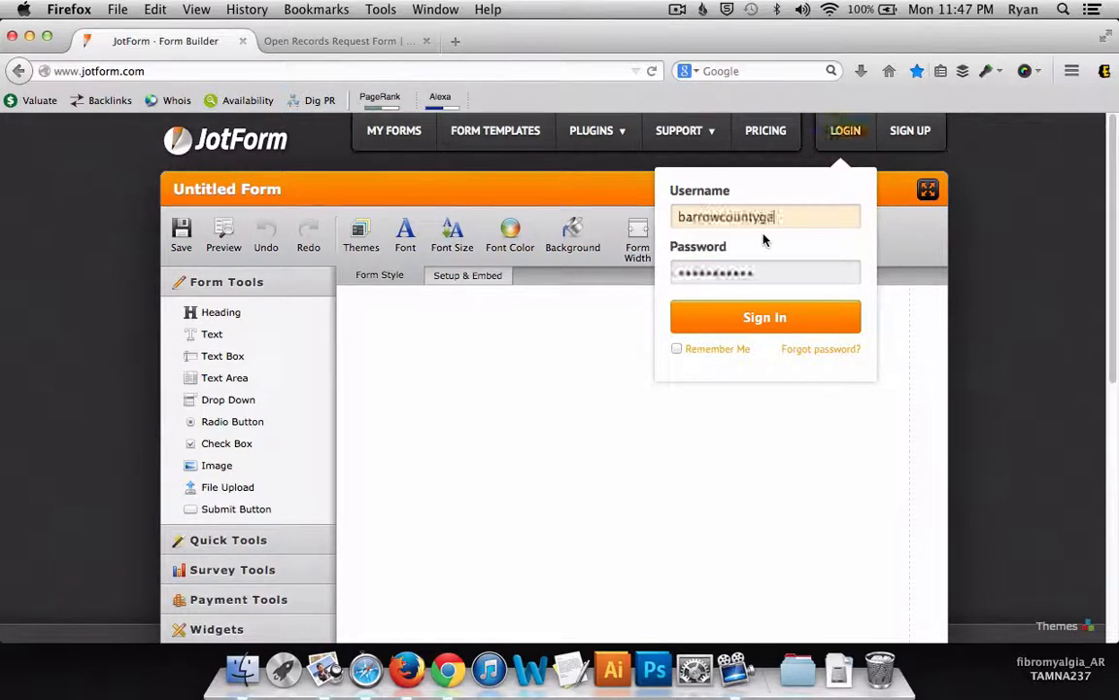
{"action": "left_click", "coordinate": [800, 327]}
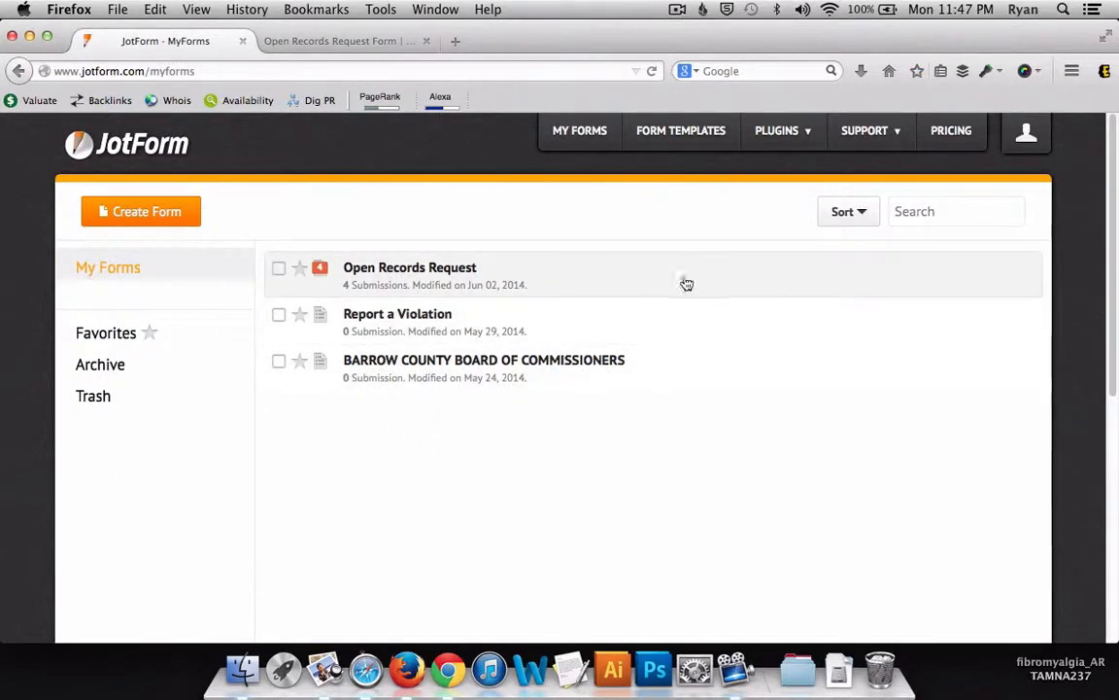
- Open the Open Records Request form for editing in the form builder
{"action": "left_click", "coordinate": [636, 279]}
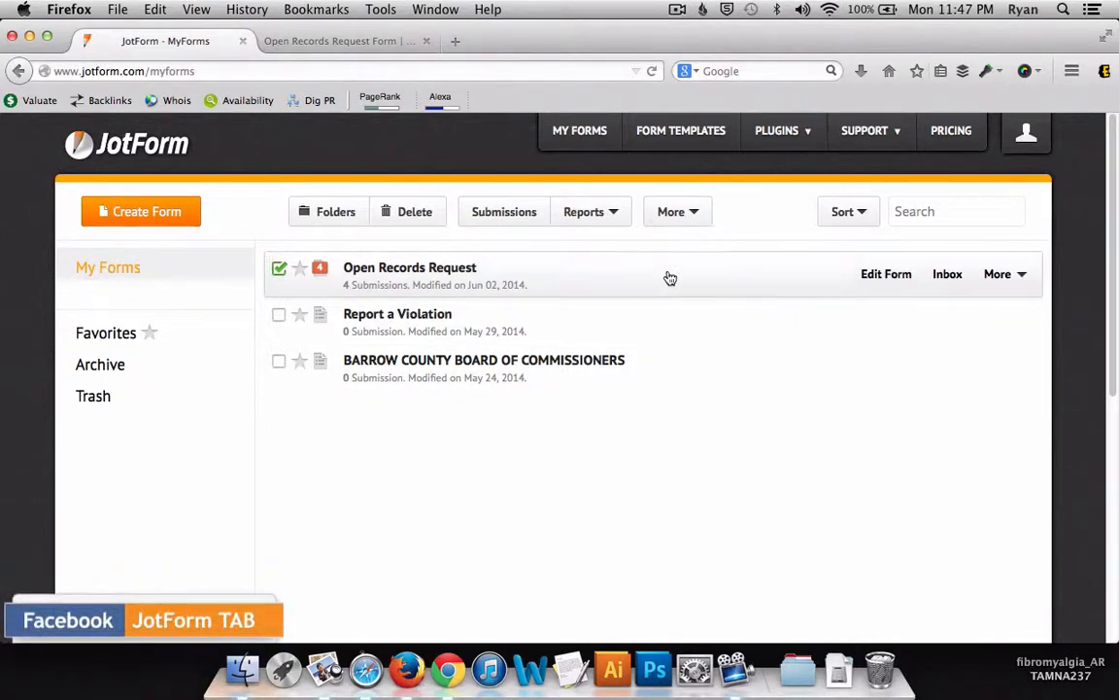
{"action": "left_click", "coordinate": [904, 276]}
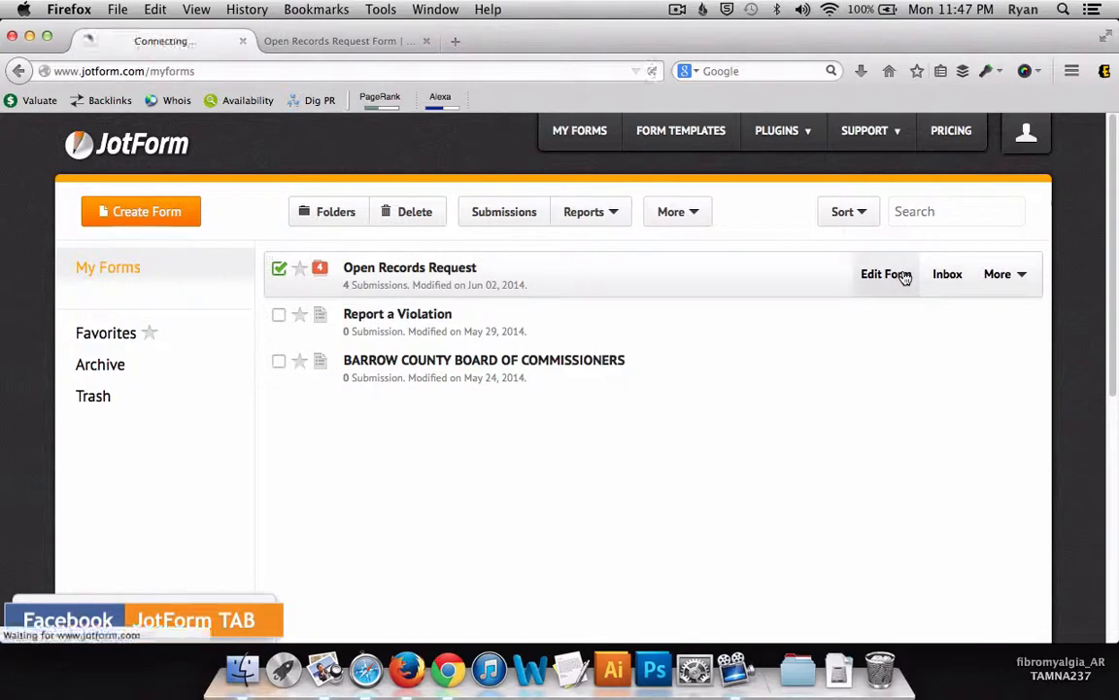
{"action": "scroll", "coordinate": [957, 424], "scroll_direction": "down", "scroll_amount": 2}
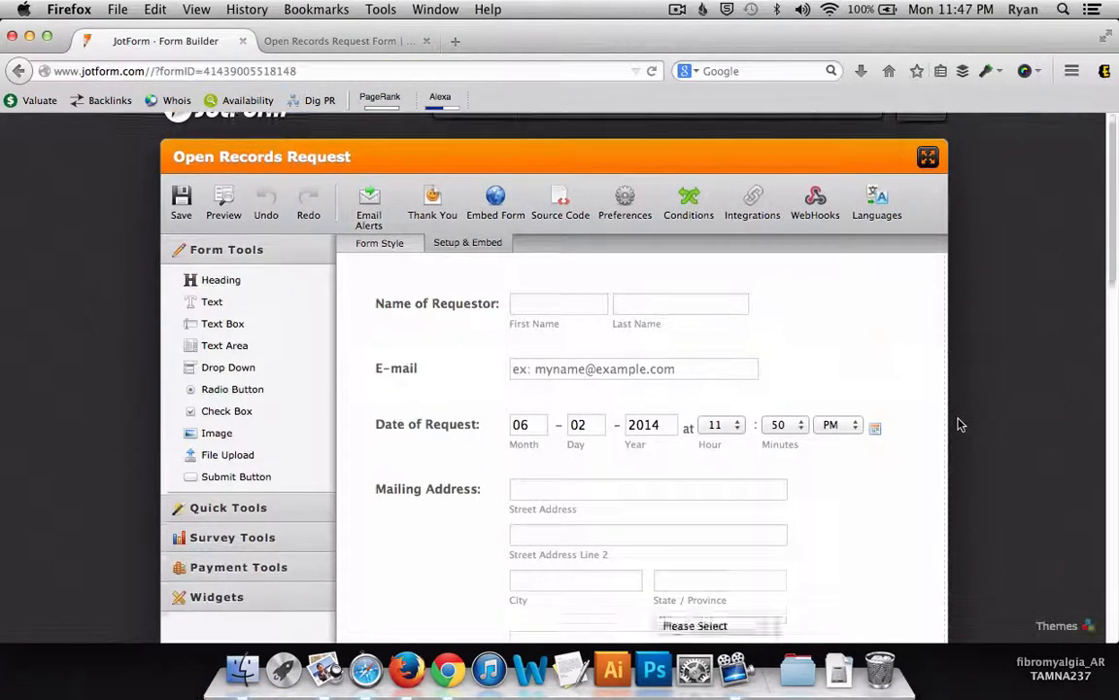
- Move the Name of Requestor field between Date of Request and Mailing Address and save the form
{"action": "left_click_drag", "start_coordinate": [814, 288], "coordinate": [825, 402]}
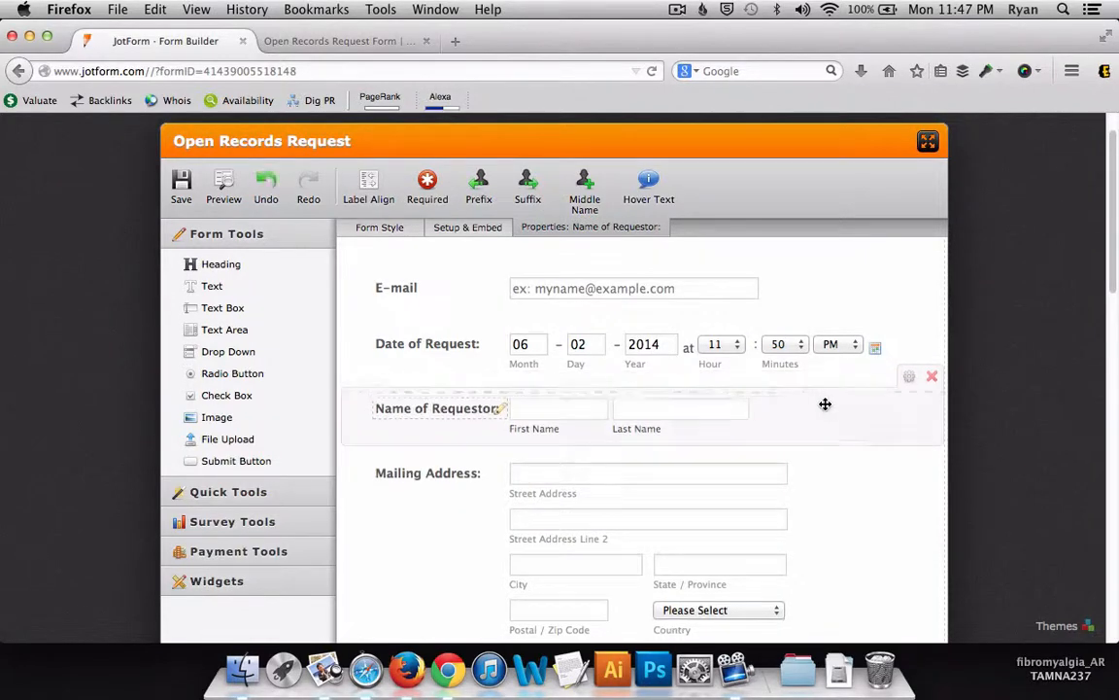
{"action": "left_click", "coordinate": [181, 185]}
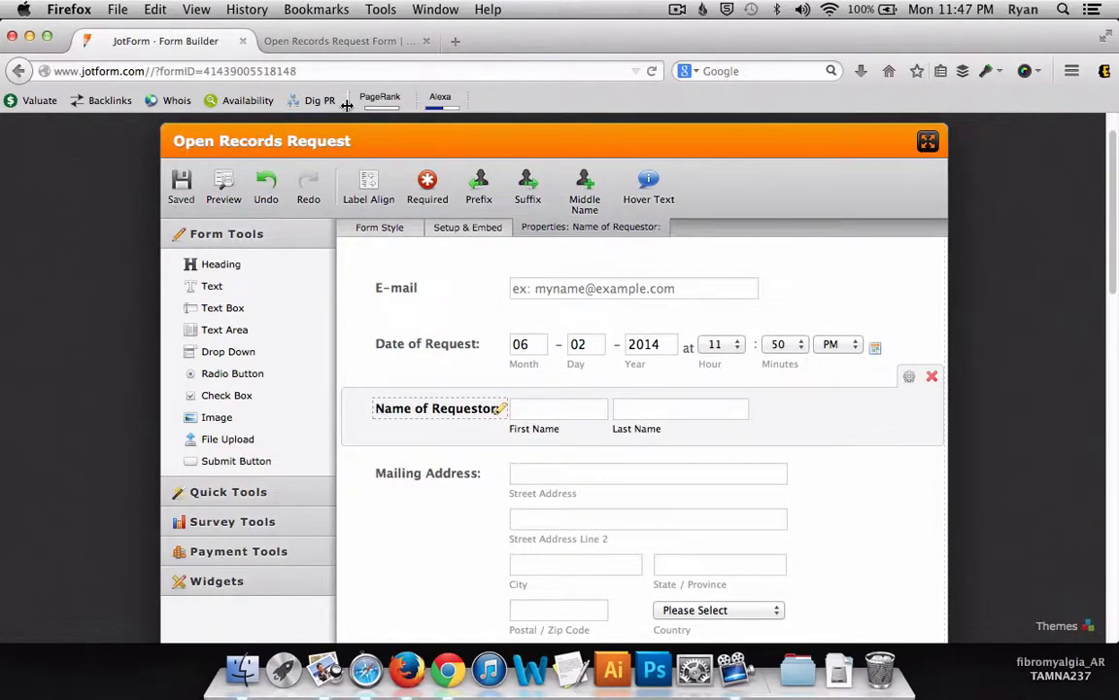
- Reload the published Open Records Request Form on the county website and check the order of its fields
{"action": "left_click", "coordinate": [340, 41]}
{"action": "scroll", "coordinate": [719, 478], "scroll_direction": "down", "scroll_amount": 2}
{"action": "scroll", "coordinate": [719, 478], "scroll_direction": "down", "scroll_amount": 2}
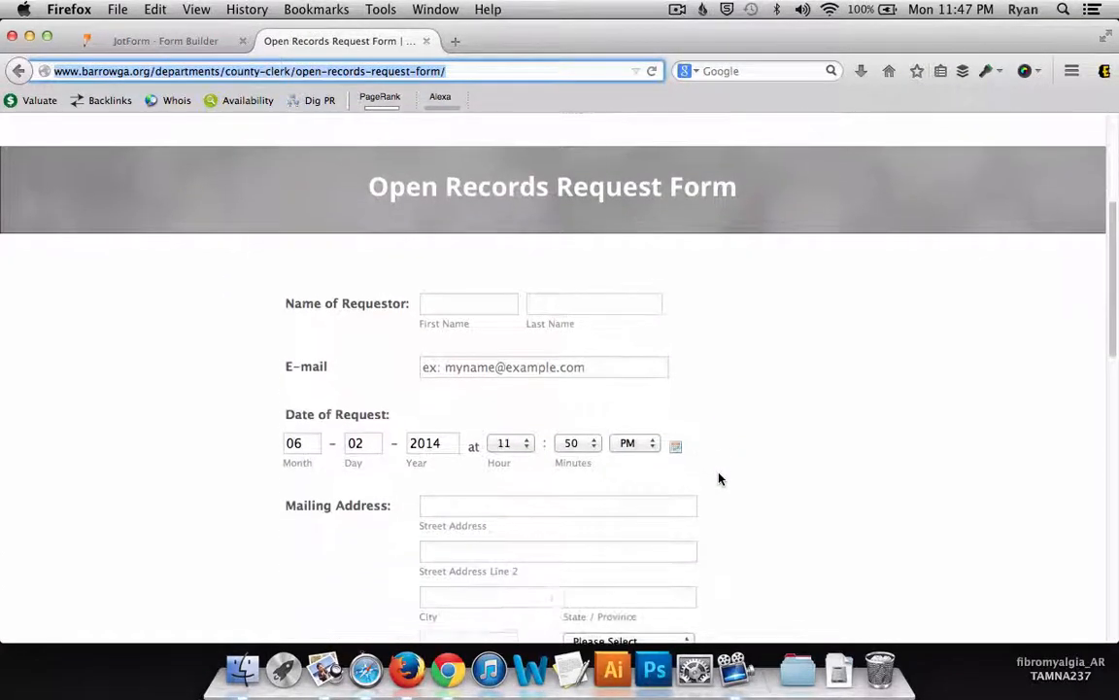
{"action": "left_click", "coordinate": [652, 73]}
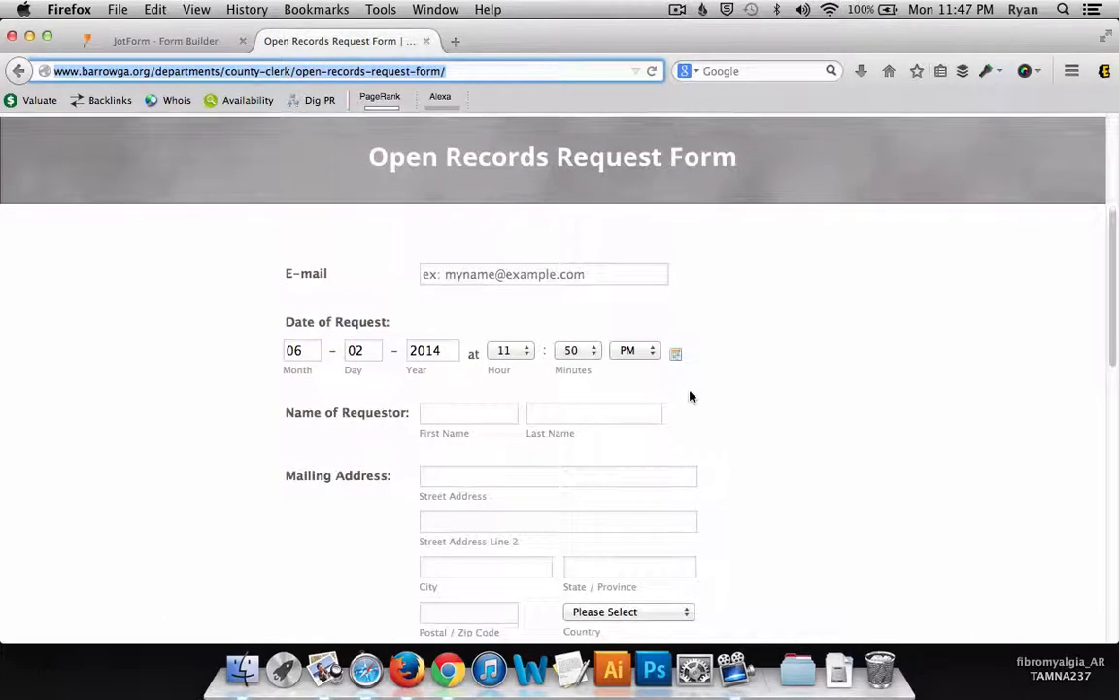
{"action": "scroll", "coordinate": [280, 250], "scroll_direction": "up", "scroll_amount": 3}
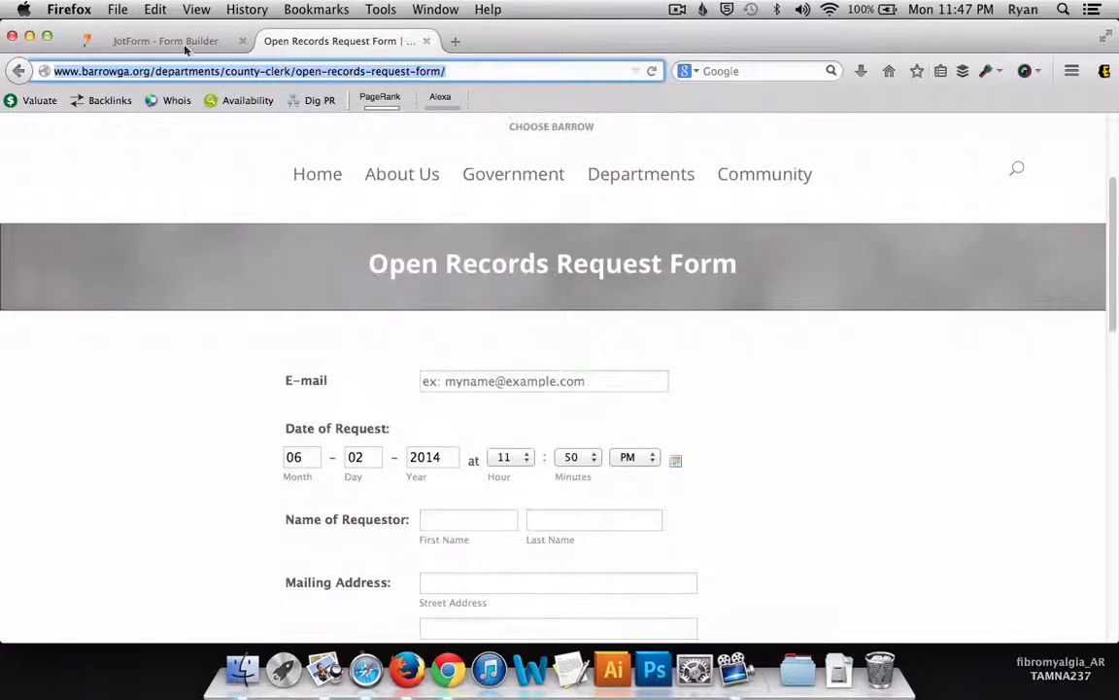
- Move the Name of Requestor field back above E-mail in the form builder and save the form
{"action": "left_click", "coordinate": [163, 41]}
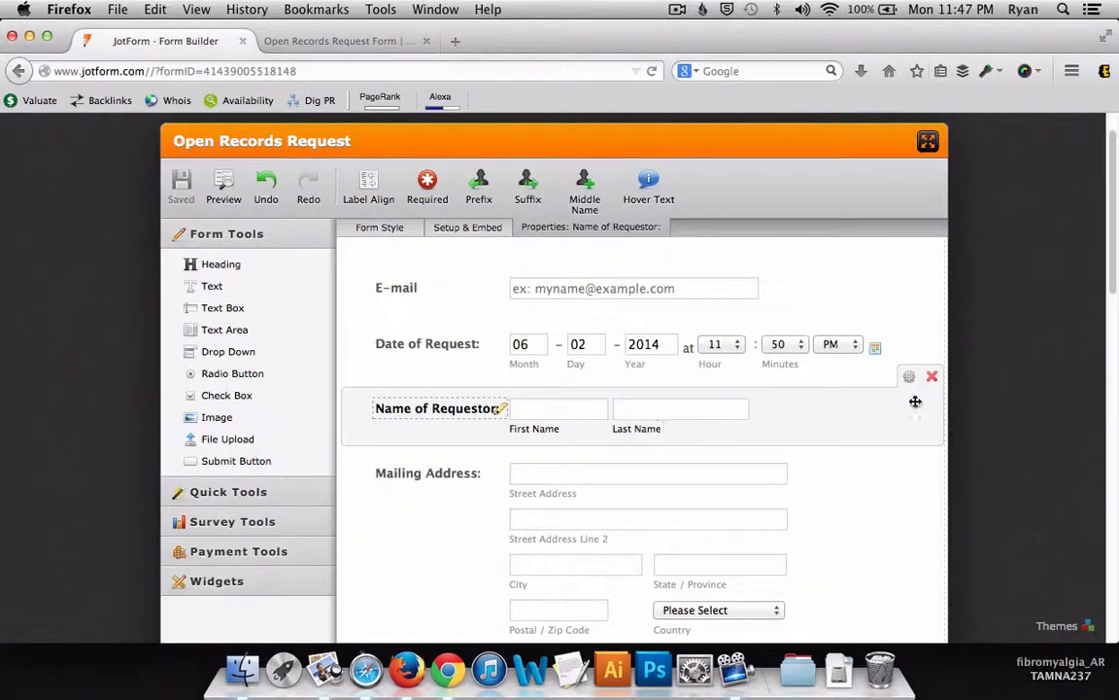
{"action": "left_click_drag", "start_coordinate": [853, 357], "coordinate": [844, 282]}
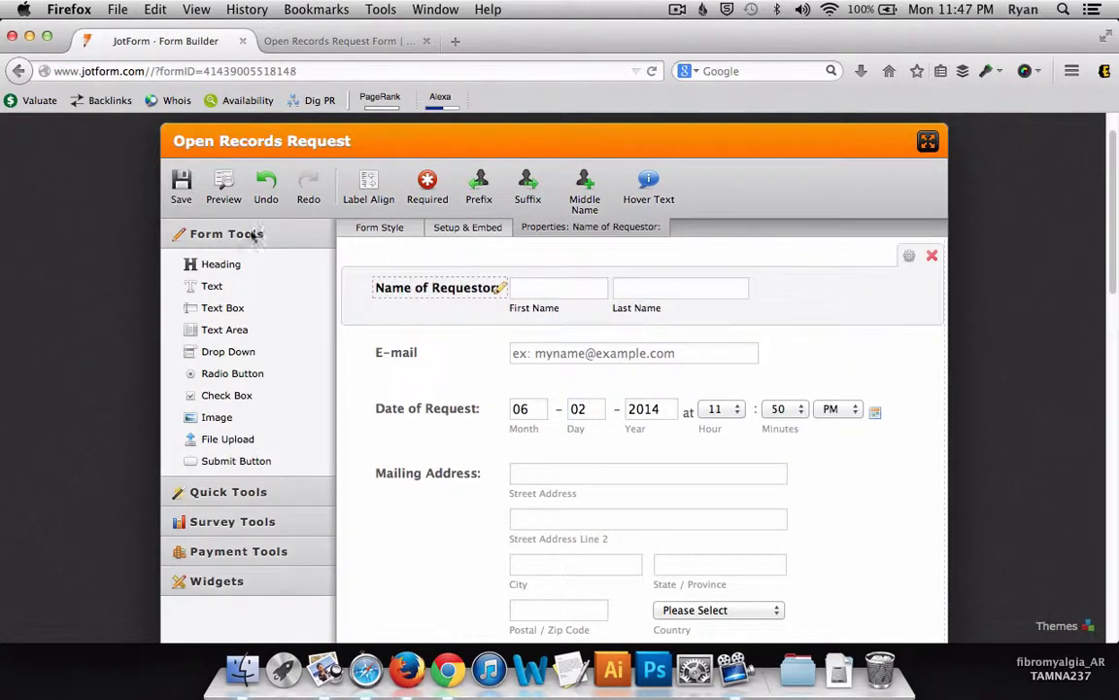
{"action": "left_click", "coordinate": [183, 181]}
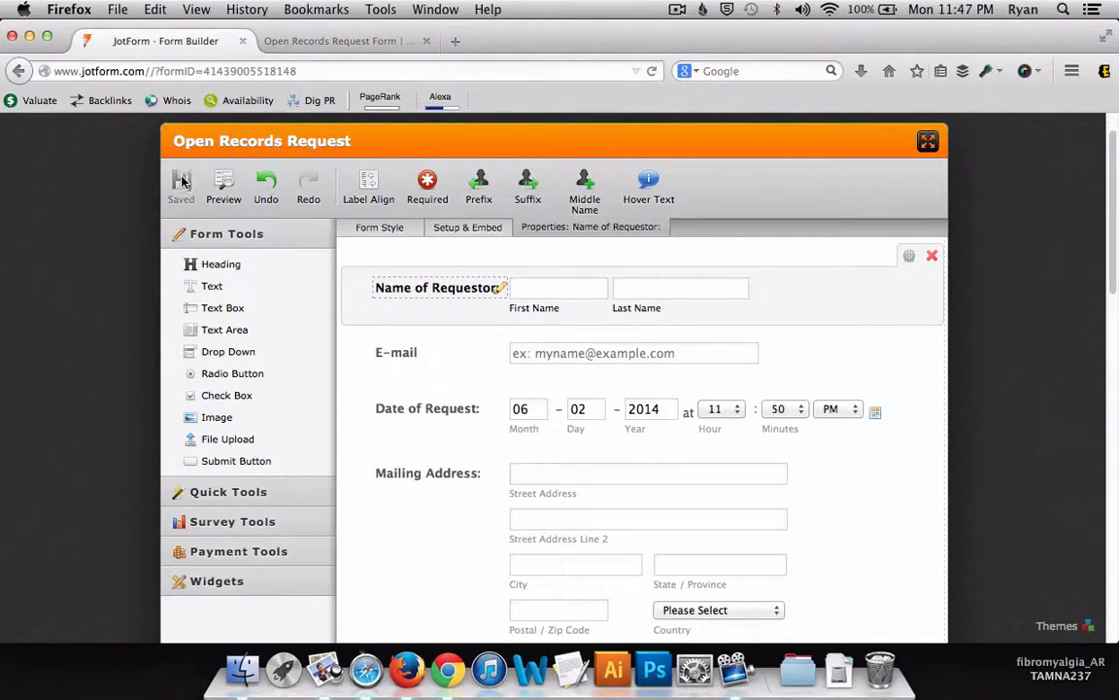
- Examine the form's layout in the builder and the properties offered for the Name of Requestor and E-mail fields
{"action": "scroll", "coordinate": [981, 405], "scroll_direction": "down", "scroll_amount": 1}
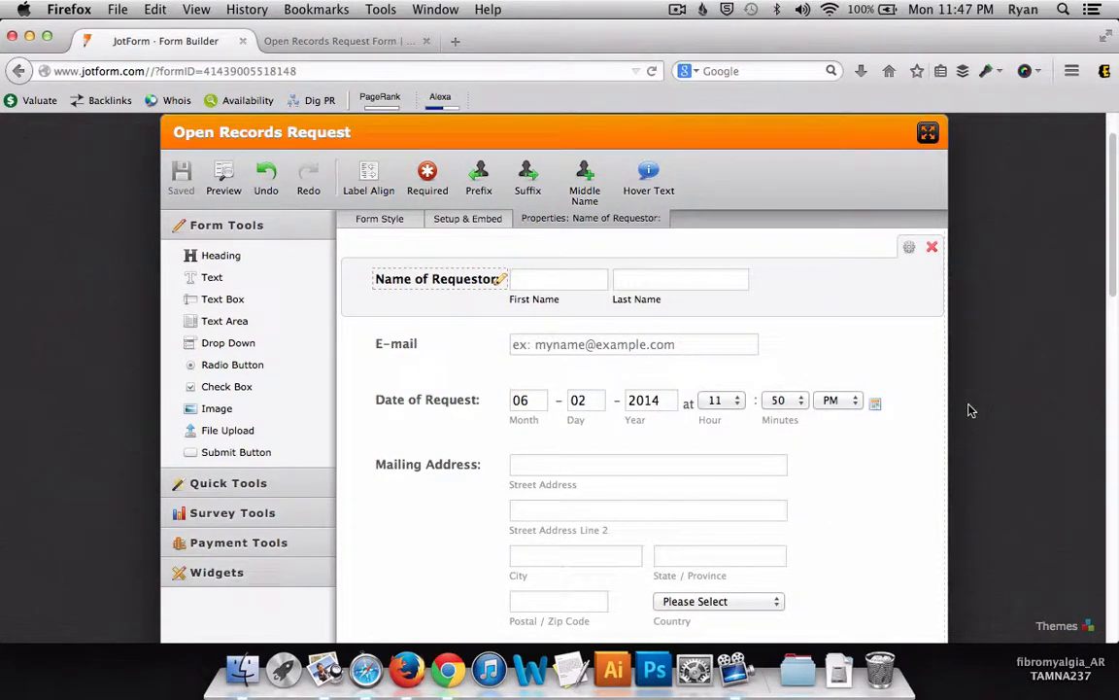
{"action": "scroll", "coordinate": [969, 410], "scroll_direction": "up", "scroll_amount": 2}
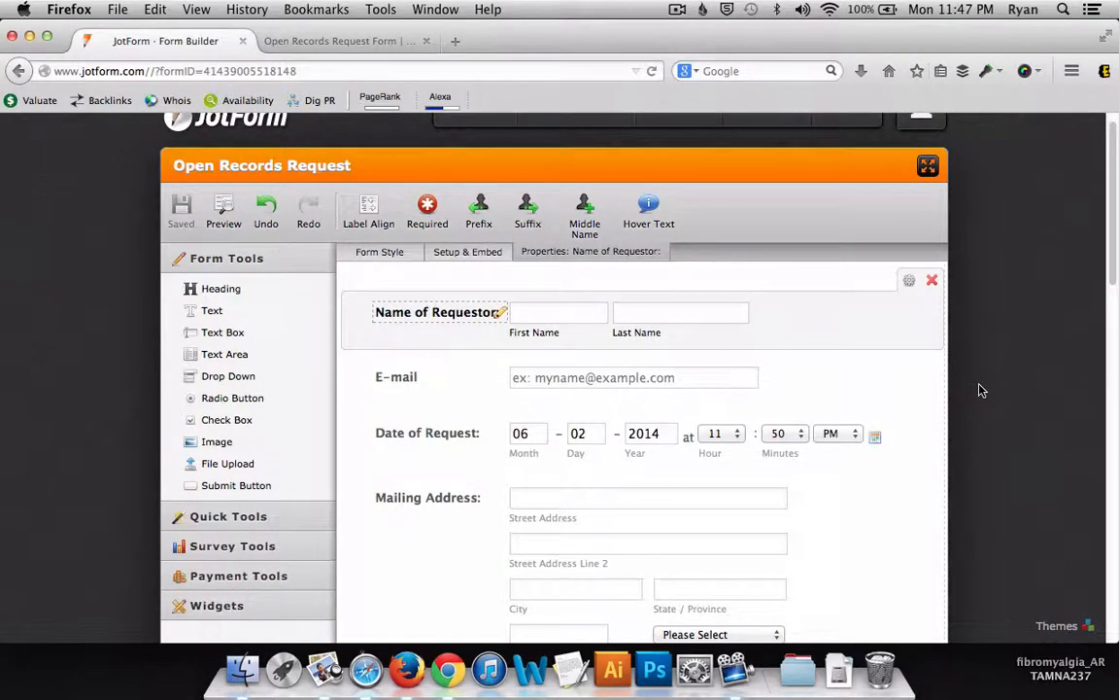
{"action": "scroll", "coordinate": [979, 387], "scroll_direction": "down", "scroll_amount": 1}
{"action": "scroll", "coordinate": [250, 272], "scroll_direction": "down", "scroll_amount": 3}
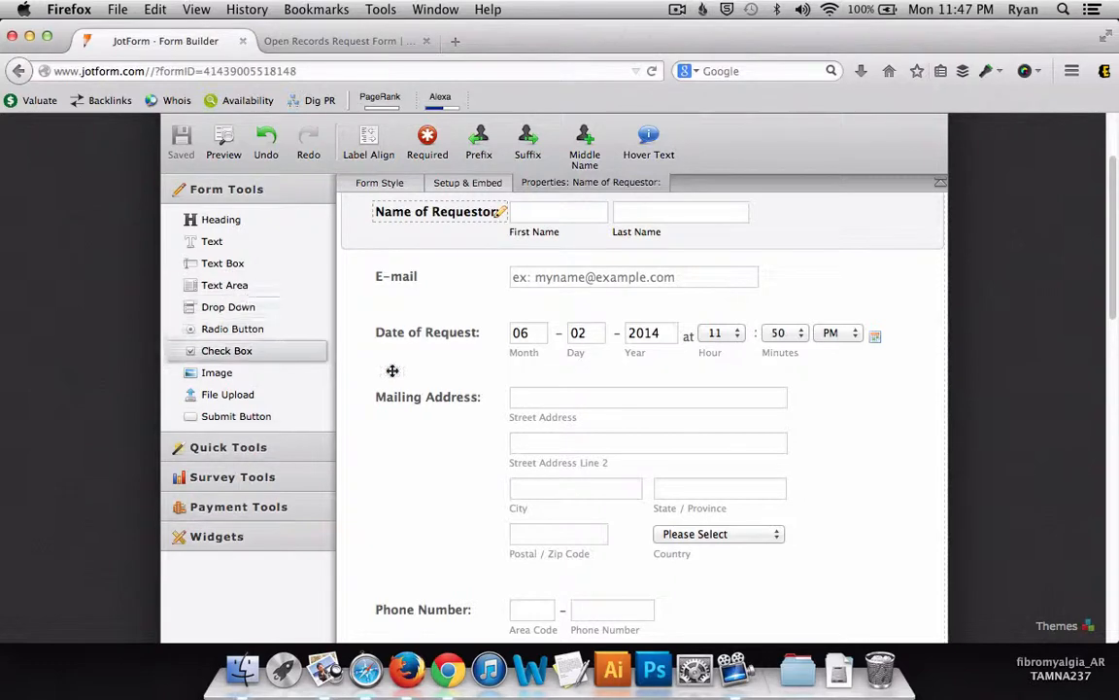
{"action": "scroll", "coordinate": [1075, 380], "scroll_direction": "up", "scroll_amount": 4}
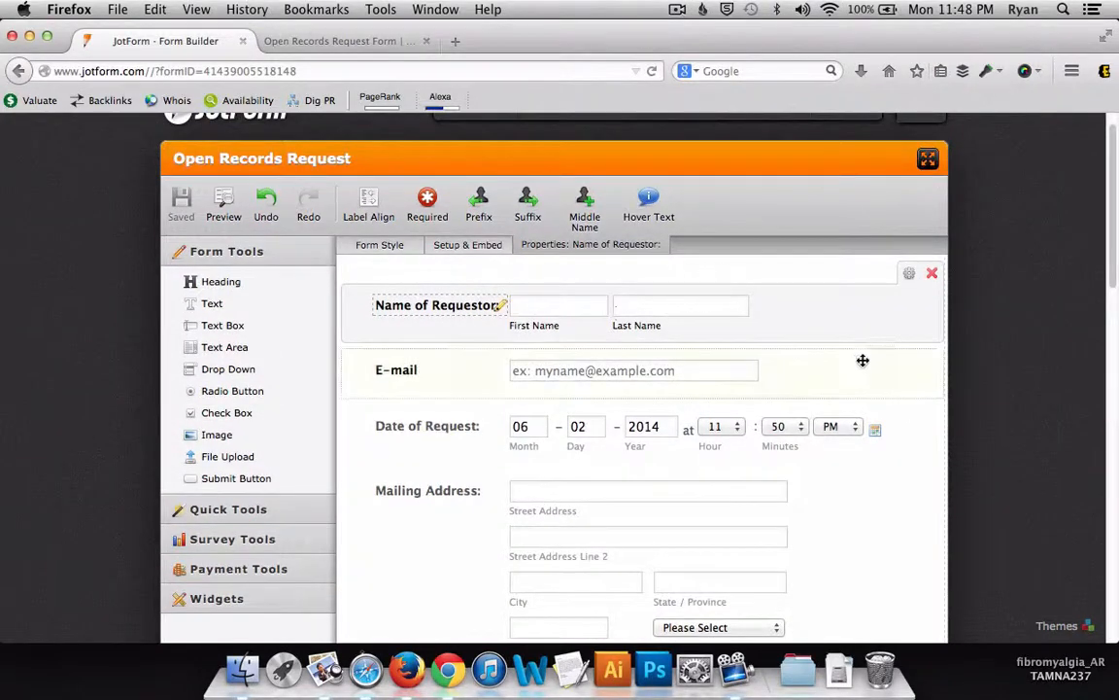
{"action": "left_click", "coordinate": [437, 307]}
{"action": "left_click", "coordinate": [486, 306]}
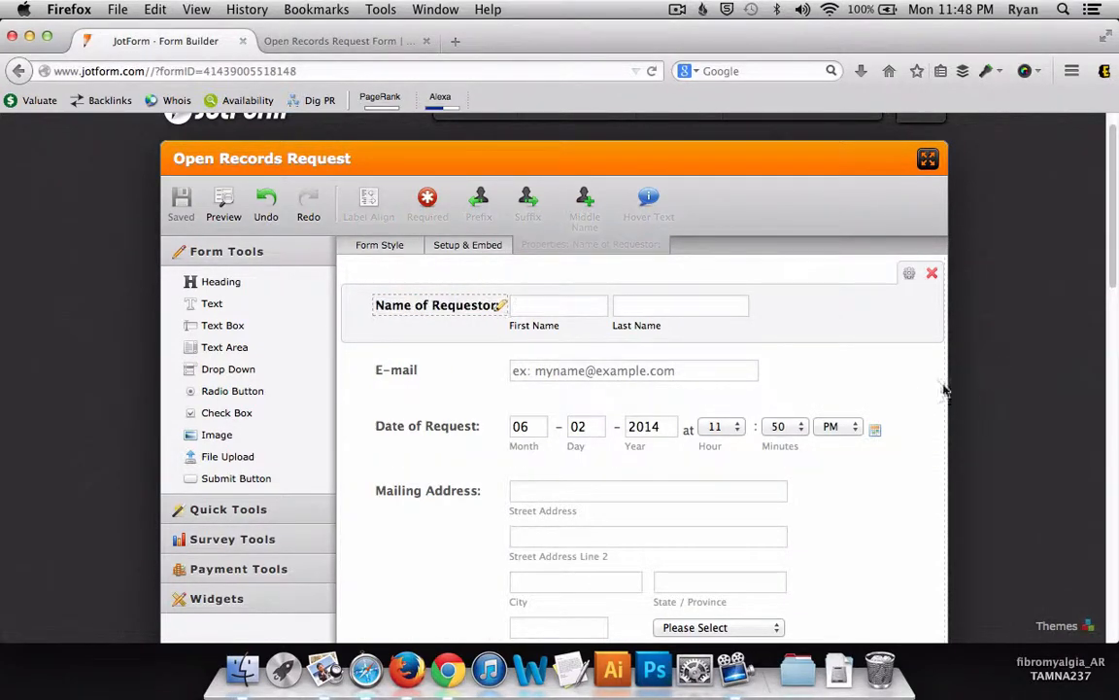
{"action": "scroll", "coordinate": [805, 382], "scroll_direction": "down", "scroll_amount": 6}
{"action": "scroll", "coordinate": [812, 307], "scroll_direction": "up", "scroll_amount": 1}
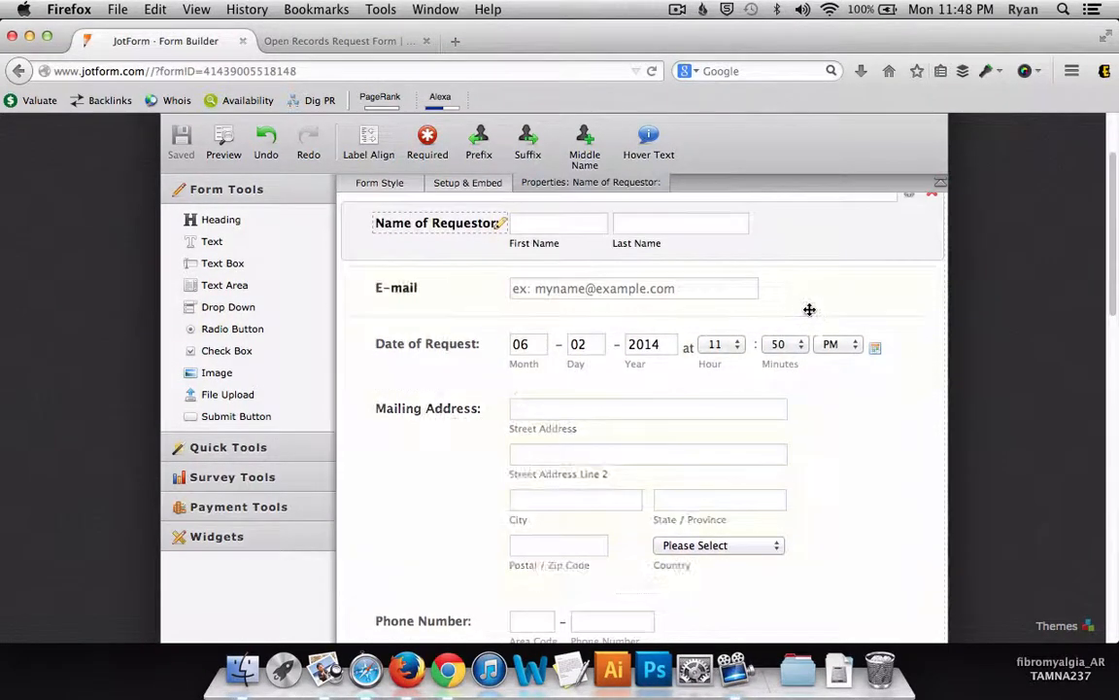
{"action": "mouse_move", "coordinate": [812, 307]}
{"action": "left_mouse_down"}
{"action": "mouse_move", "coordinate": [809, 380]}
{"action": "mouse_move", "coordinate": [814, 291]}
{"action": "left_mouse_up"}
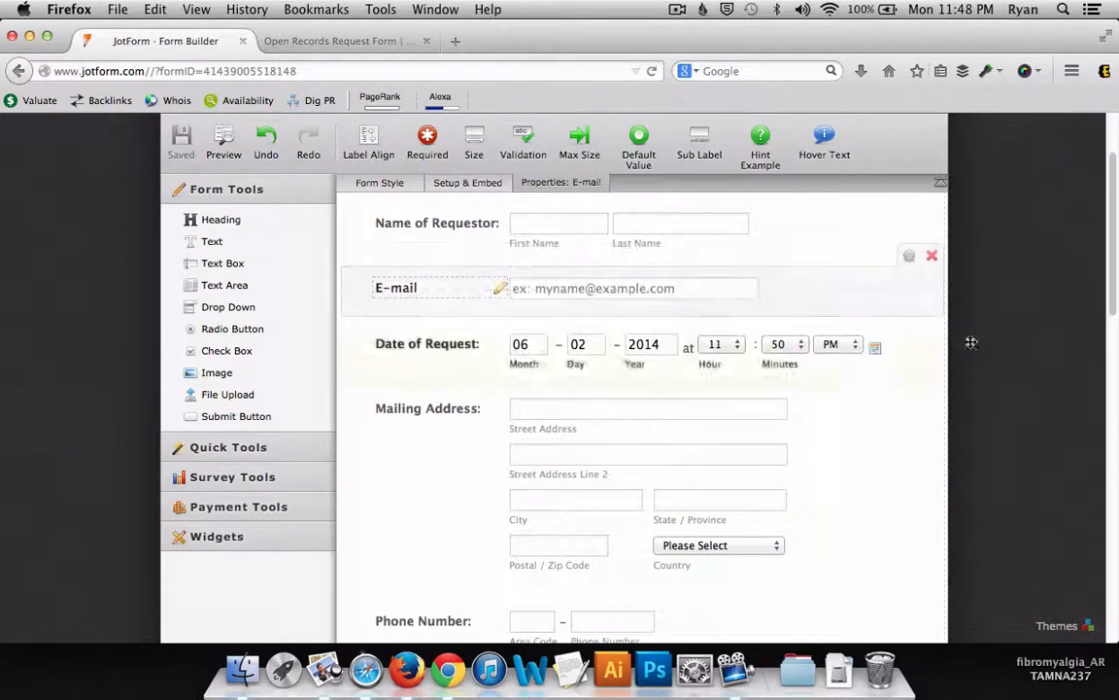
{"action": "scroll", "coordinate": [972, 335], "scroll_direction": "up", "scroll_amount": 1}
{"action": "scroll", "coordinate": [965, 370], "scroll_direction": "down", "scroll_amount": 5}
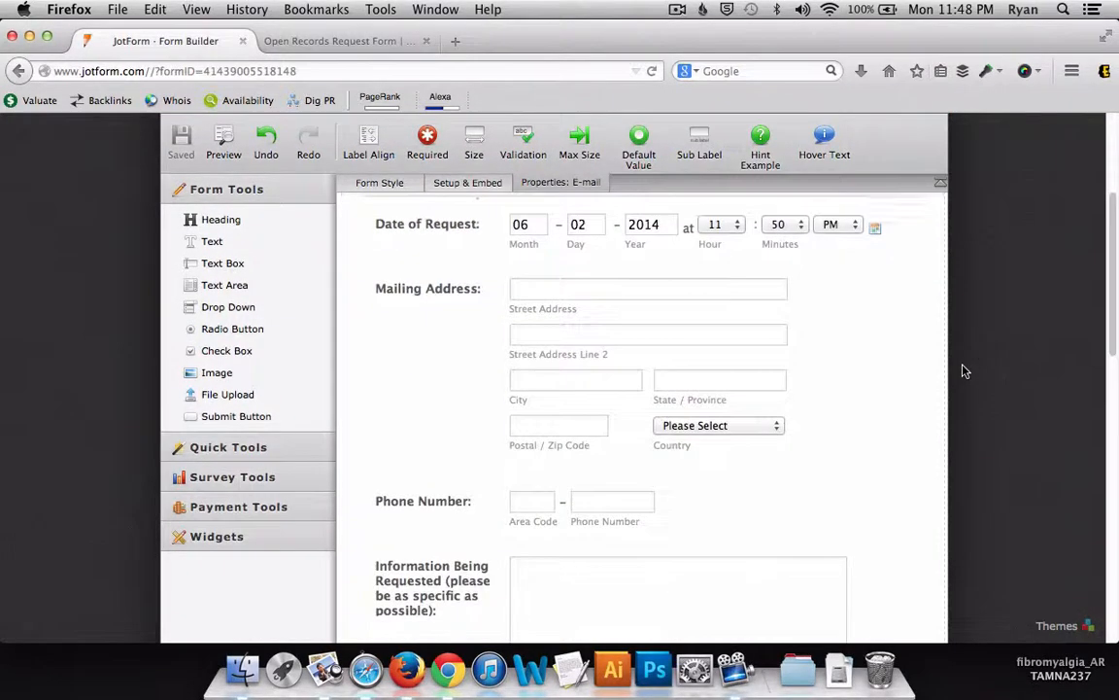
- Add a heading below the E-mail field and delete it again
{"action": "left_click", "coordinate": [243, 218]}
{"action": "scroll", "coordinate": [1047, 315], "scroll_direction": "up", "scroll_amount": 4}
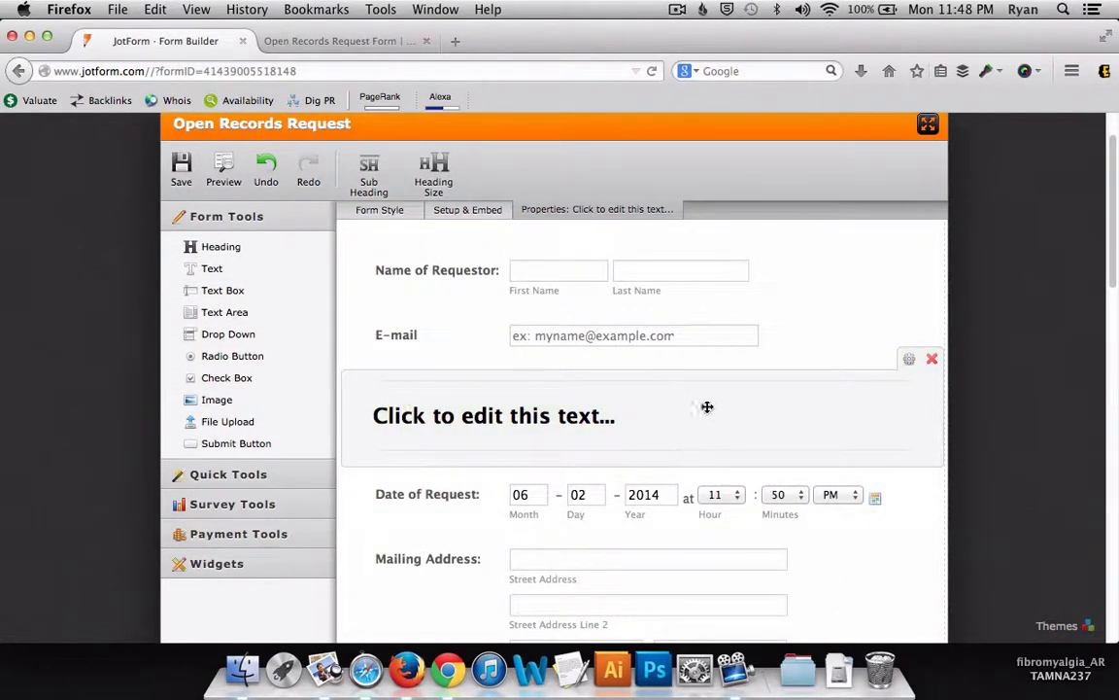
{"action": "left_click", "coordinate": [932, 361]}
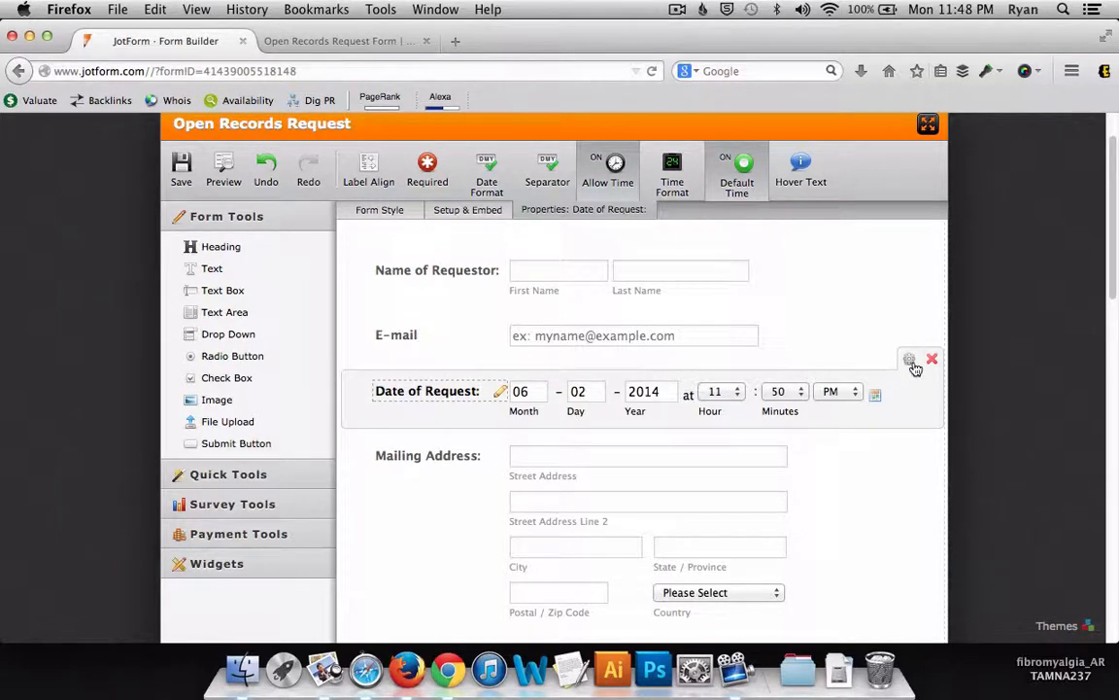
- View the options available for the Date of Request field and return to the form-wide style settings
{"action": "left_click", "coordinate": [914, 366]}
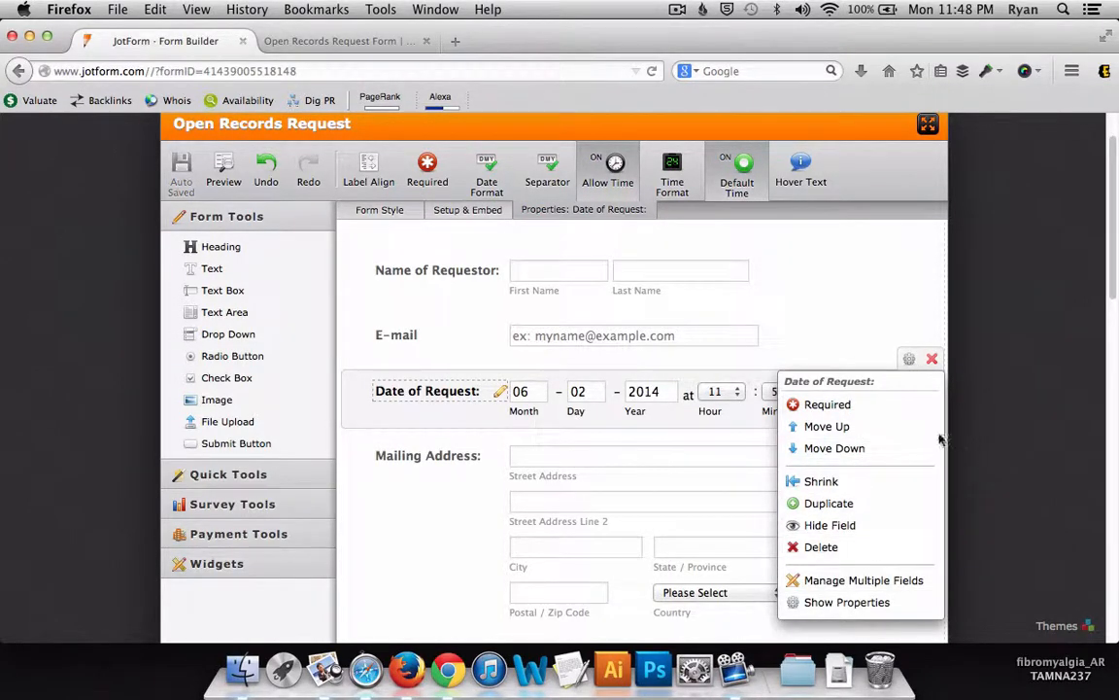
{"action": "left_click", "coordinate": [1035, 347]}
{"action": "scroll", "coordinate": [911, 227], "scroll_direction": "up", "scroll_amount": 2}
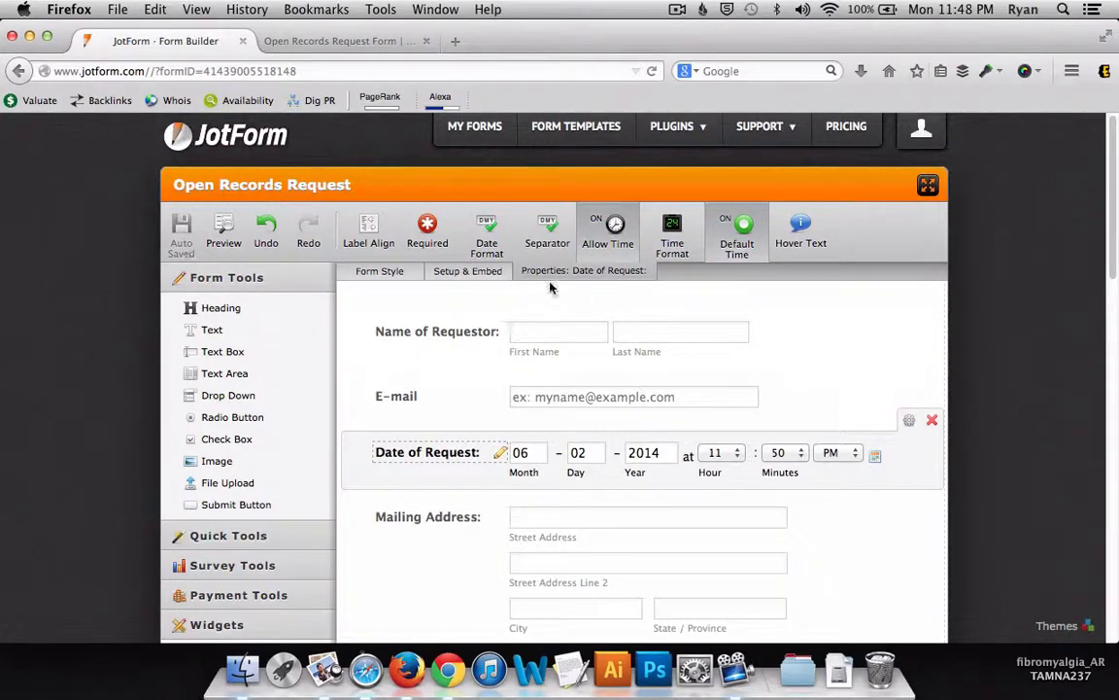
{"action": "left_click", "coordinate": [436, 300]}
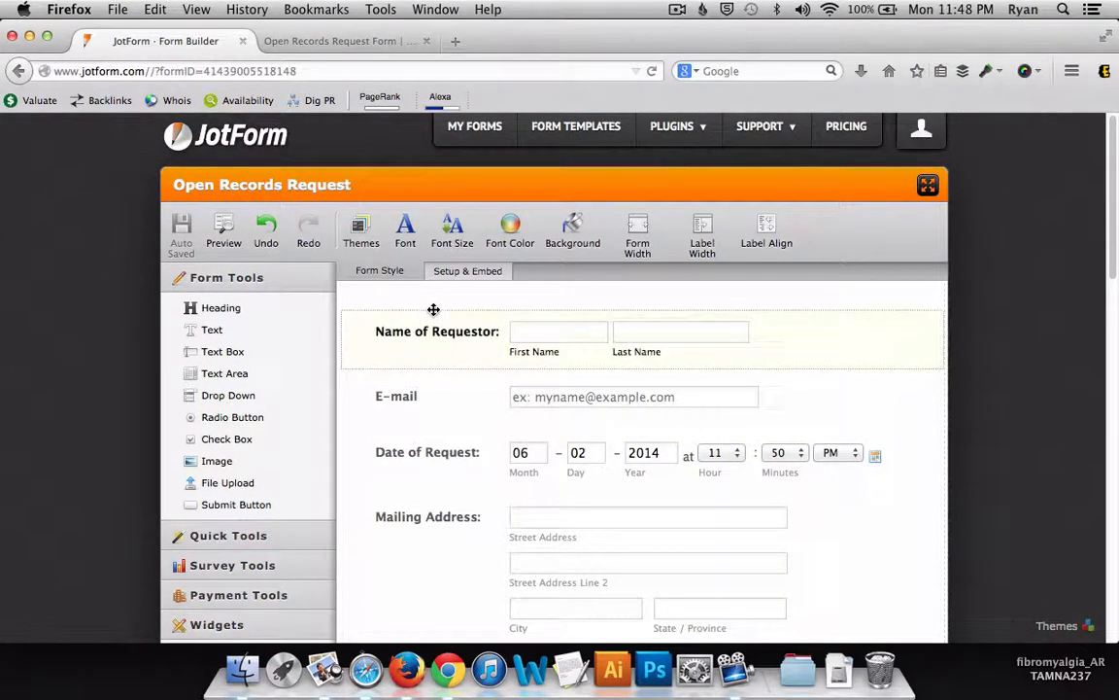
- Open the form's Notification email and view its sender and recipient settings, then finish and reopen the email alerts list
{"action": "left_click", "coordinate": [467, 270]}
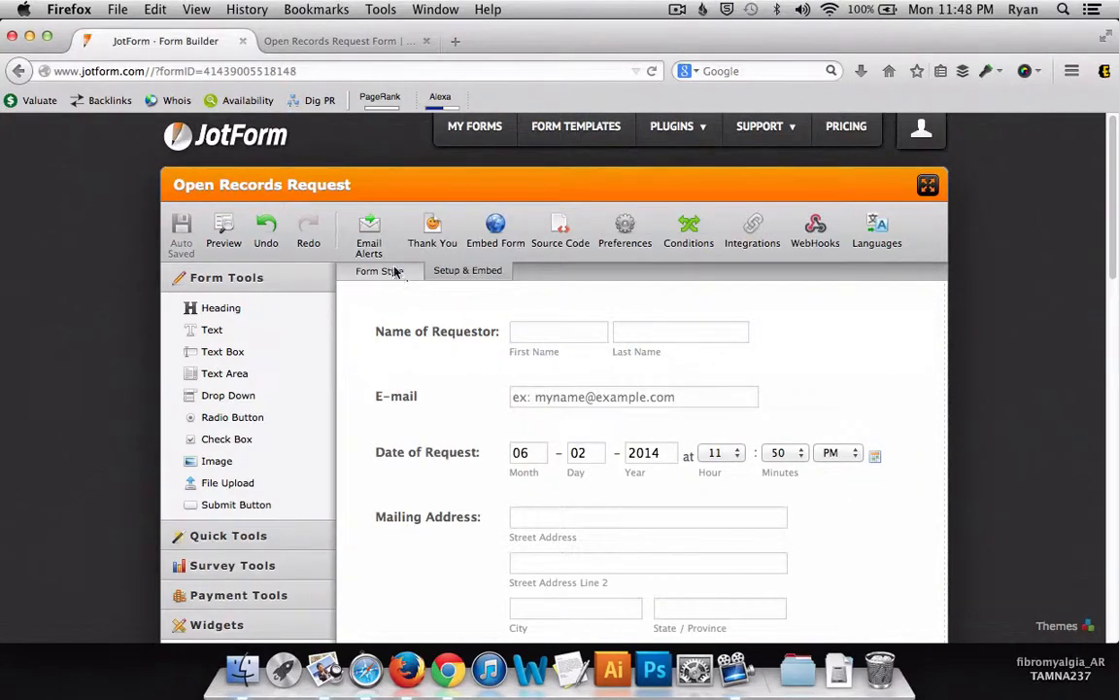
{"action": "left_click", "coordinate": [368, 229]}
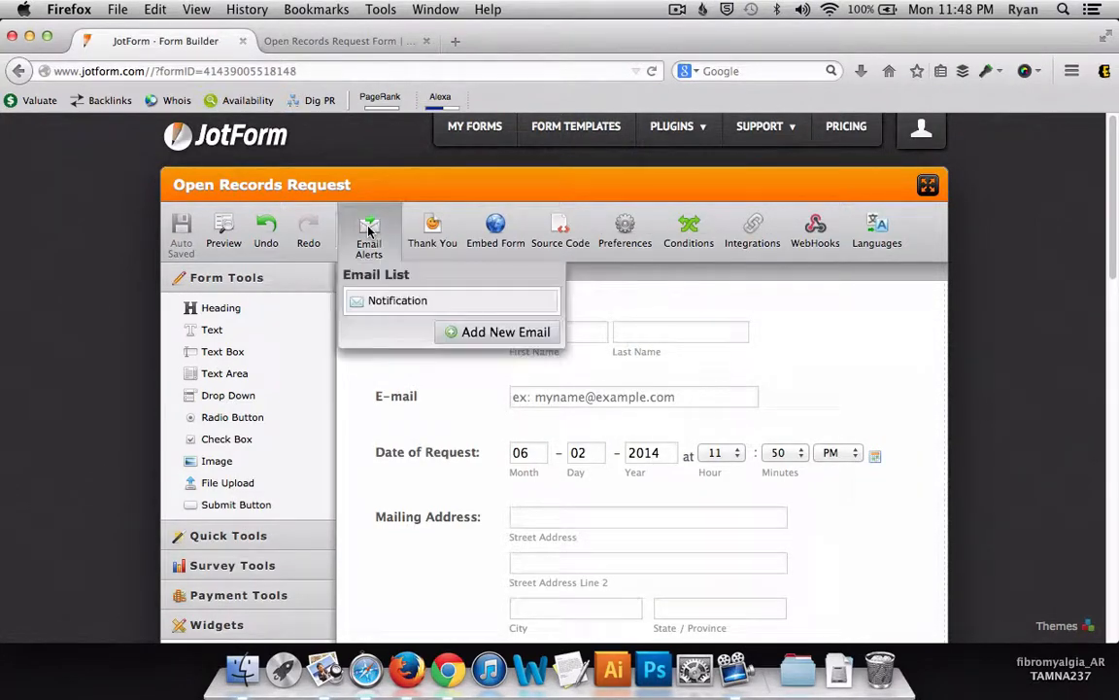
{"action": "left_click", "coordinate": [484, 304]}
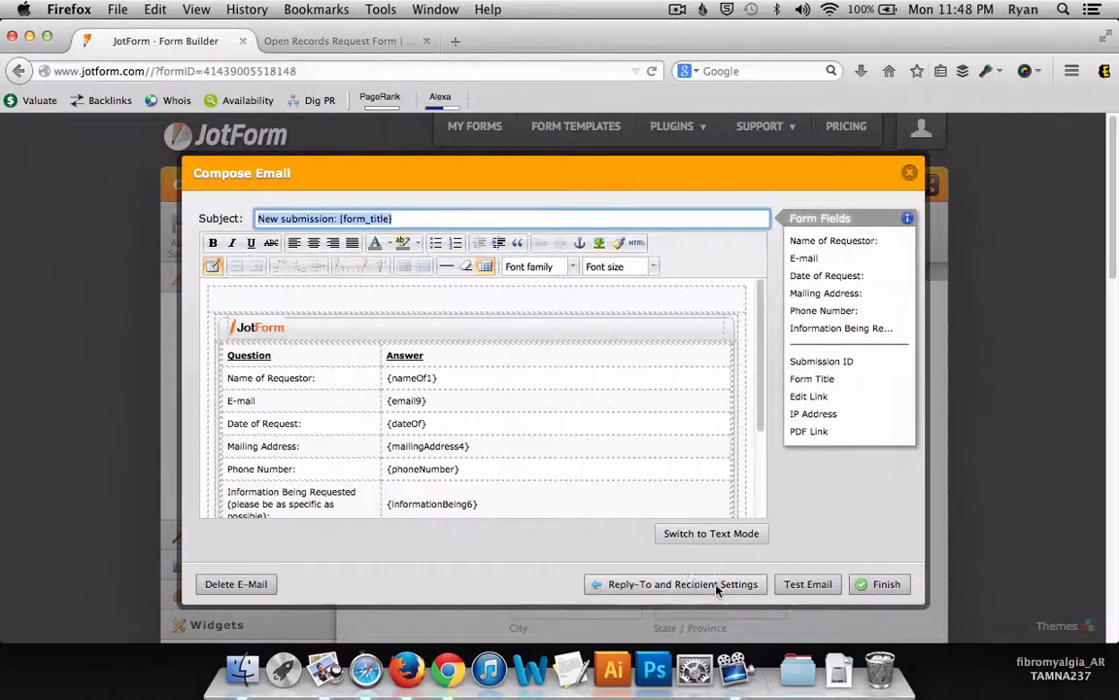
{"action": "left_click", "coordinate": [717, 584]}
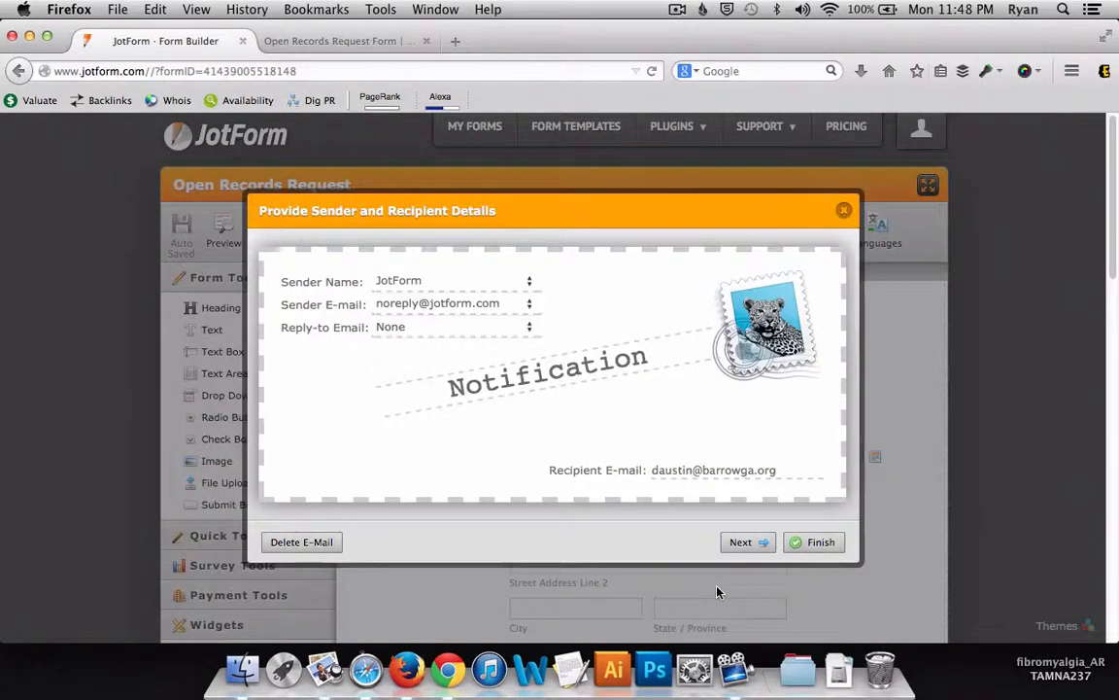
{"action": "left_click_drag", "start_coordinate": [653, 470], "coordinate": [766, 463]}
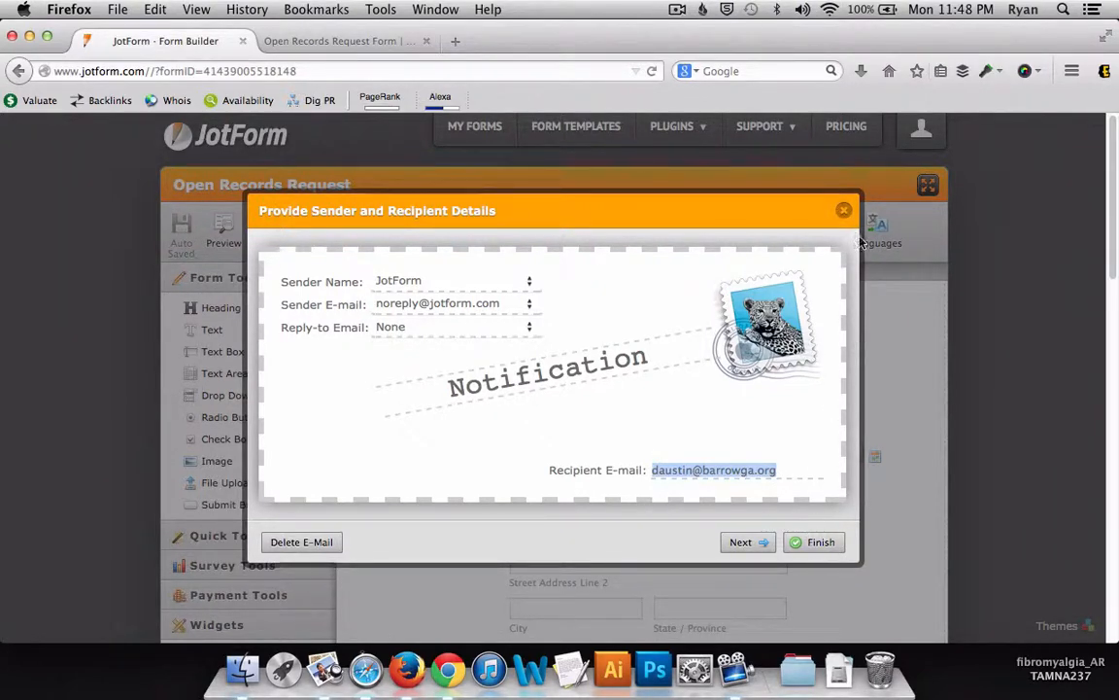
{"action": "left_click", "coordinate": [814, 541]}
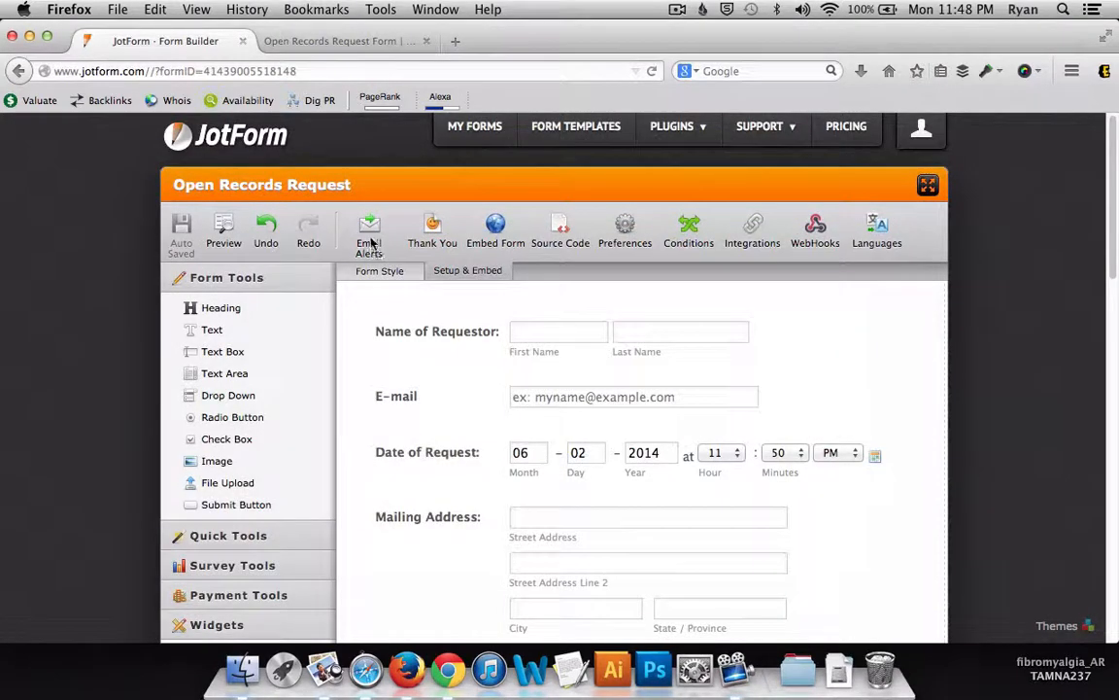
{"action": "left_click", "coordinate": [367, 234]}
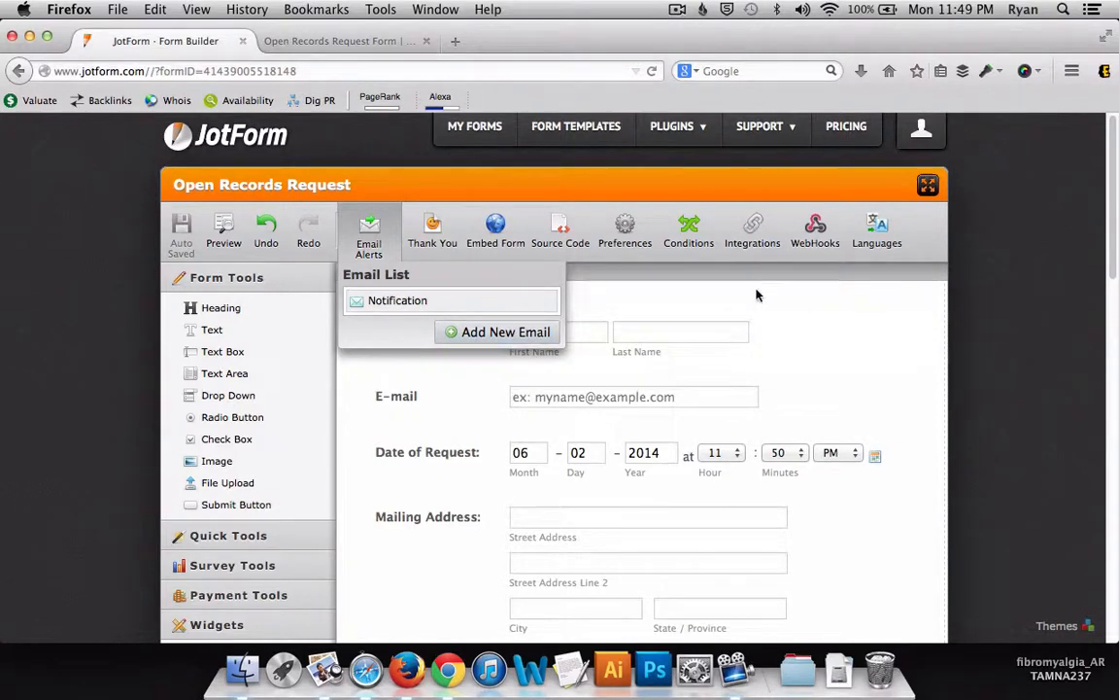
- Return to the list of all forms, select the Report a Violation form to view its options and deselect it
{"action": "left_click", "coordinate": [472, 127]}
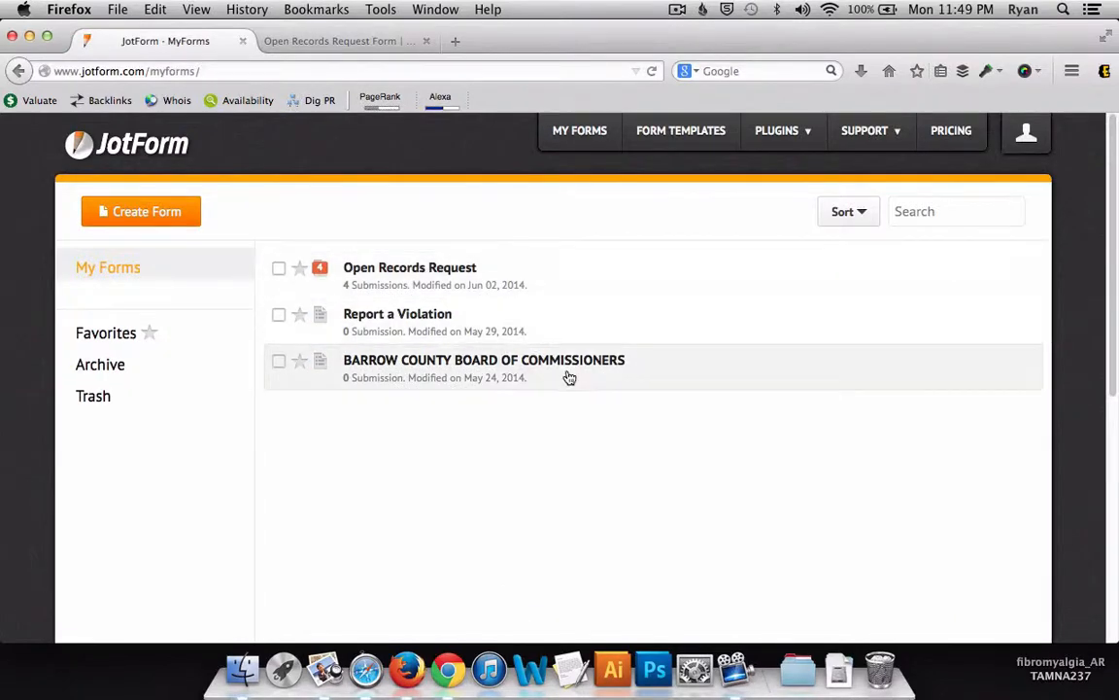
{"action": "left_click", "coordinate": [609, 340]}
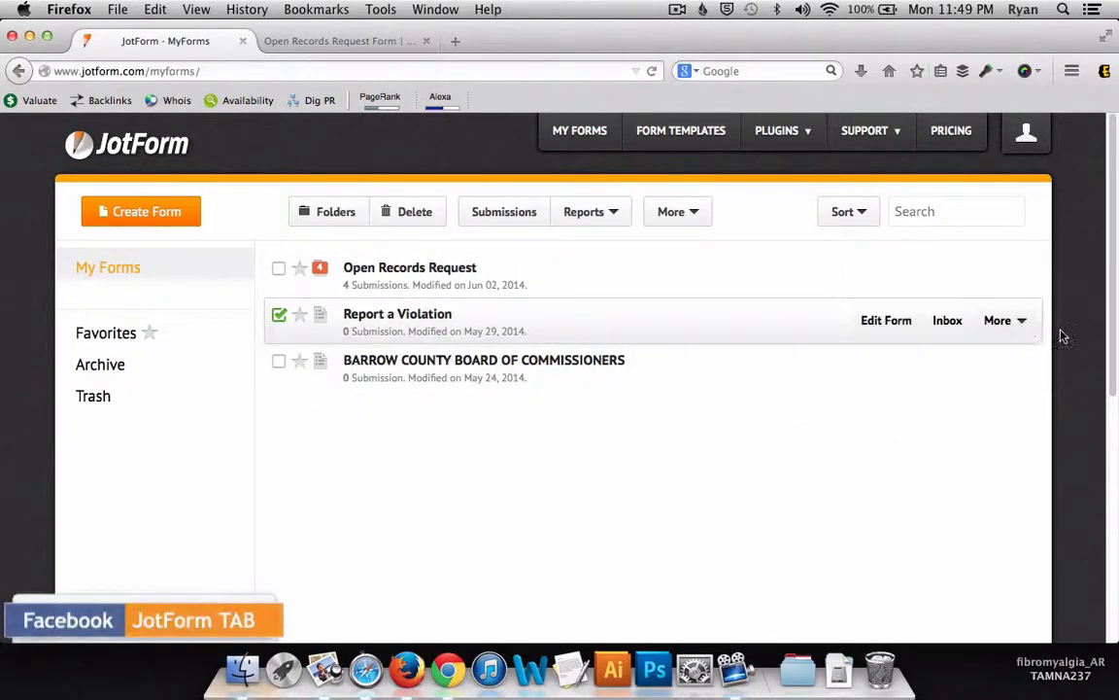
{"action": "left_click", "coordinate": [675, 335]}
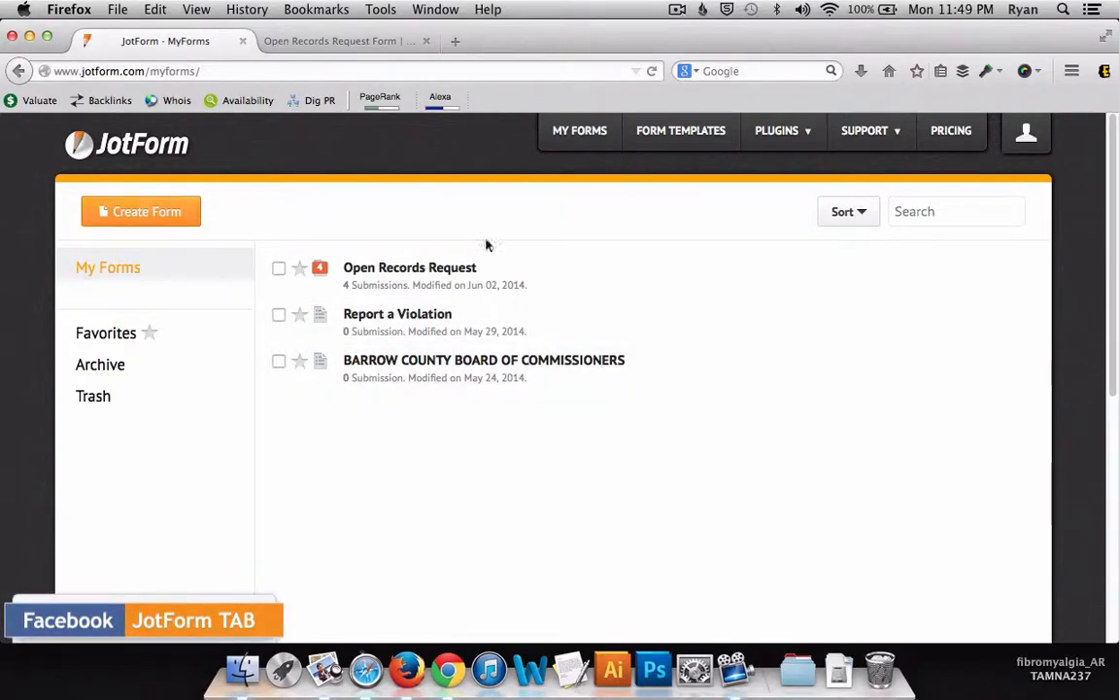
- Create a new blank form and title it "Test Form"
{"action": "left_click", "coordinate": [153, 224]}
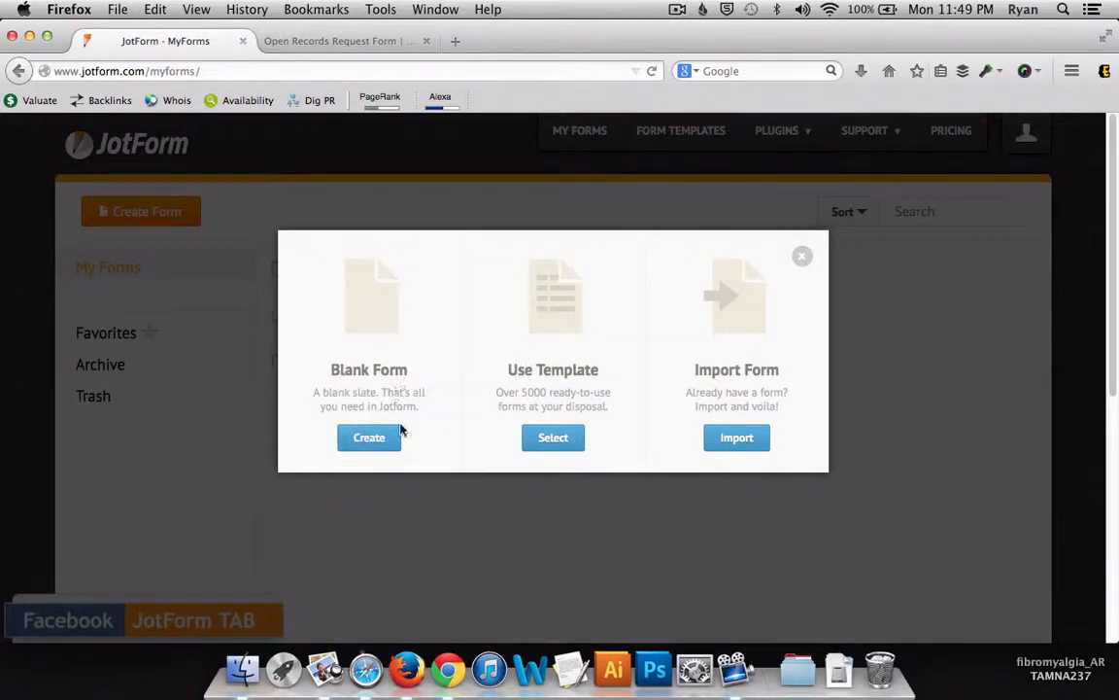
{"action": "left_click", "coordinate": [371, 440]}
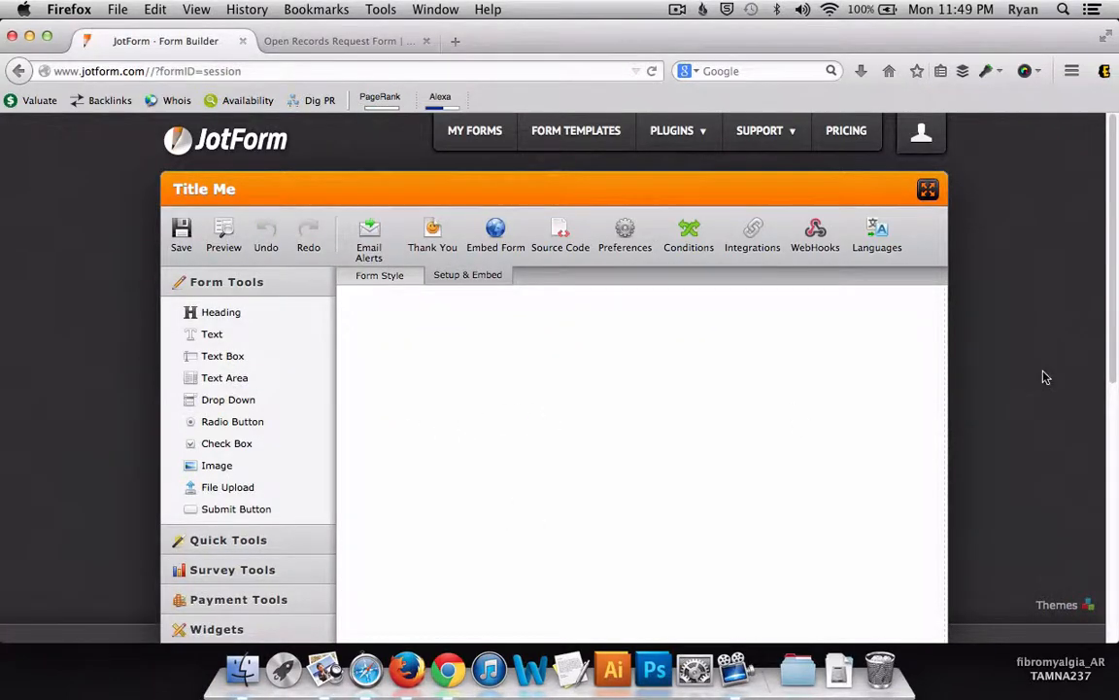
{"action": "scroll", "coordinate": [1043, 377], "scroll_direction": "down", "scroll_amount": 2}
{"action": "left_click", "coordinate": [229, 143]}
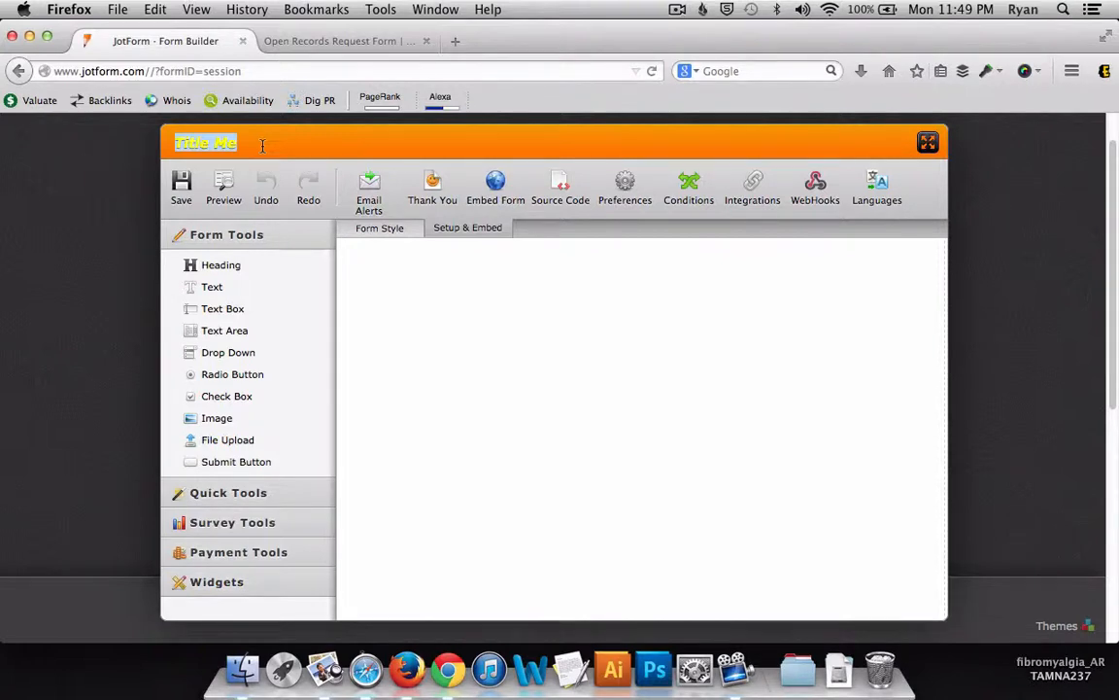
{"action": "type", "text": "Test Form"}
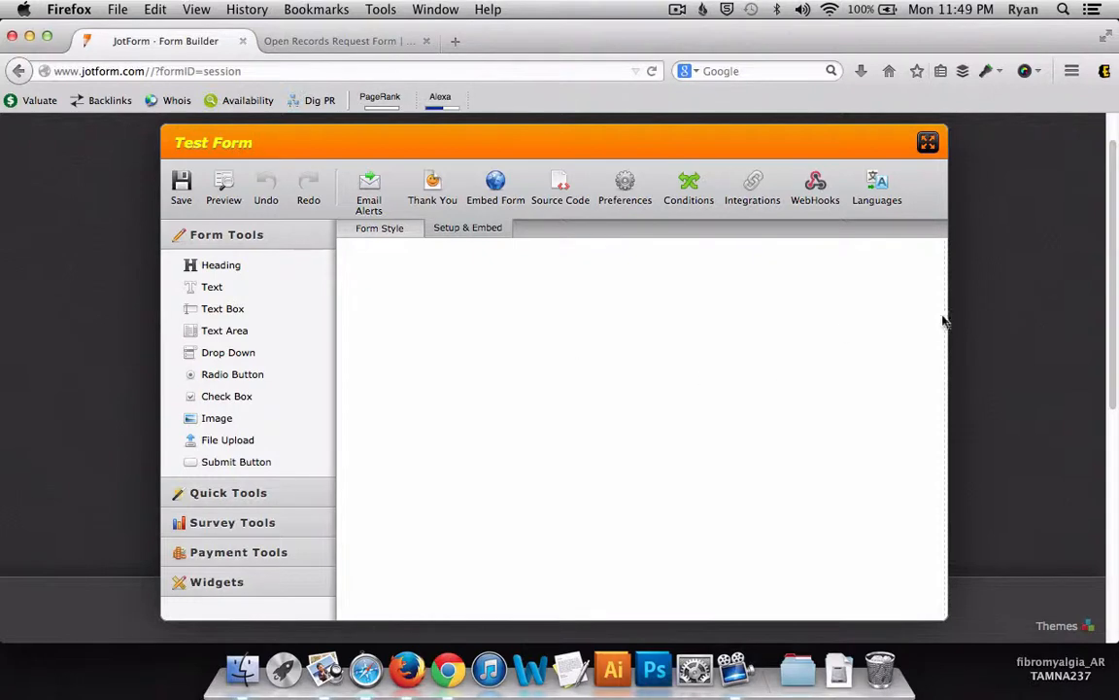
{"action": "left_click", "coordinate": [988, 359]}
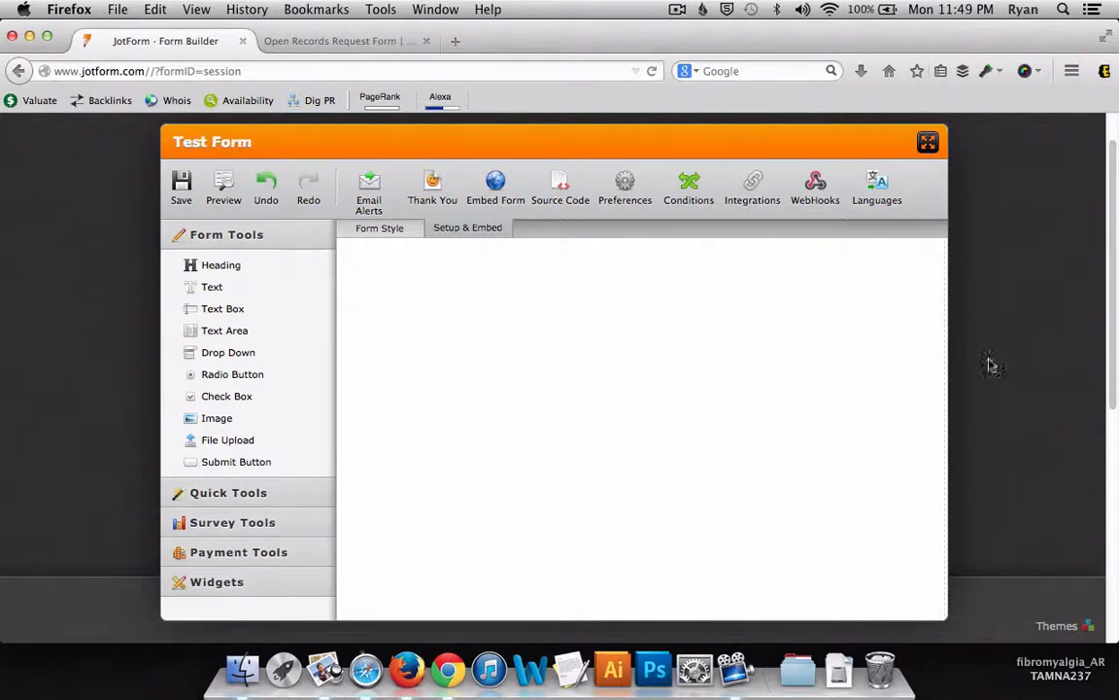
- Add a heading to the form reading "Test Form Ya!"
{"action": "left_click", "coordinate": [235, 266]}
{"action": "left_click", "coordinate": [544, 300]}
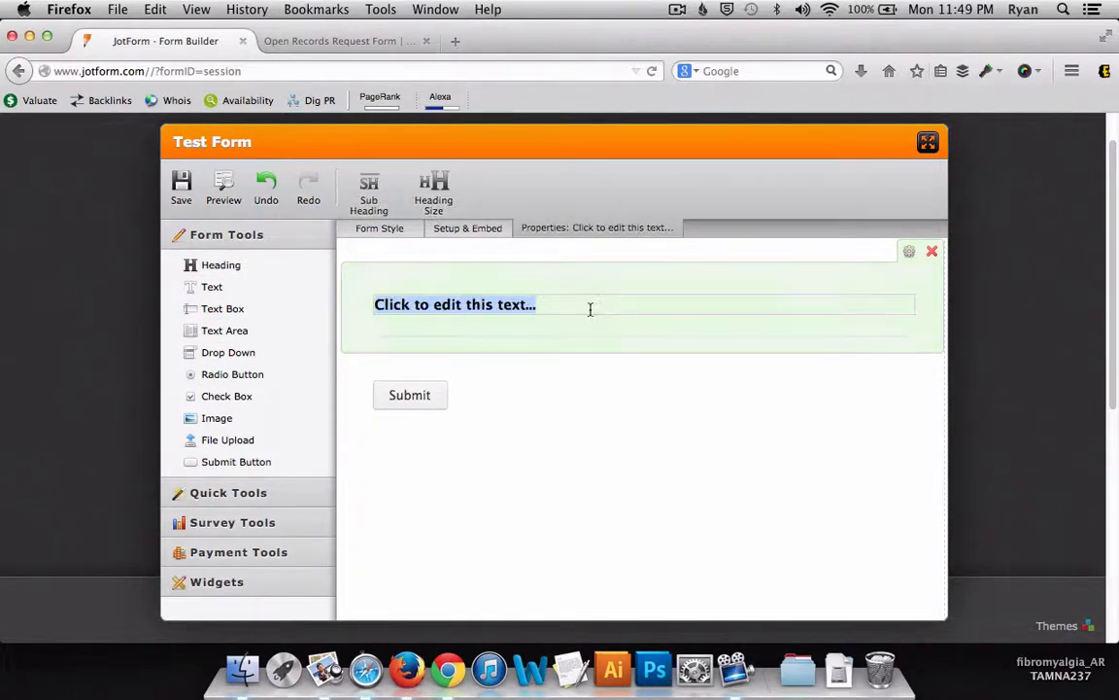
{"action": "type", "text": "H"}
{"action": "type", "text": "est"}
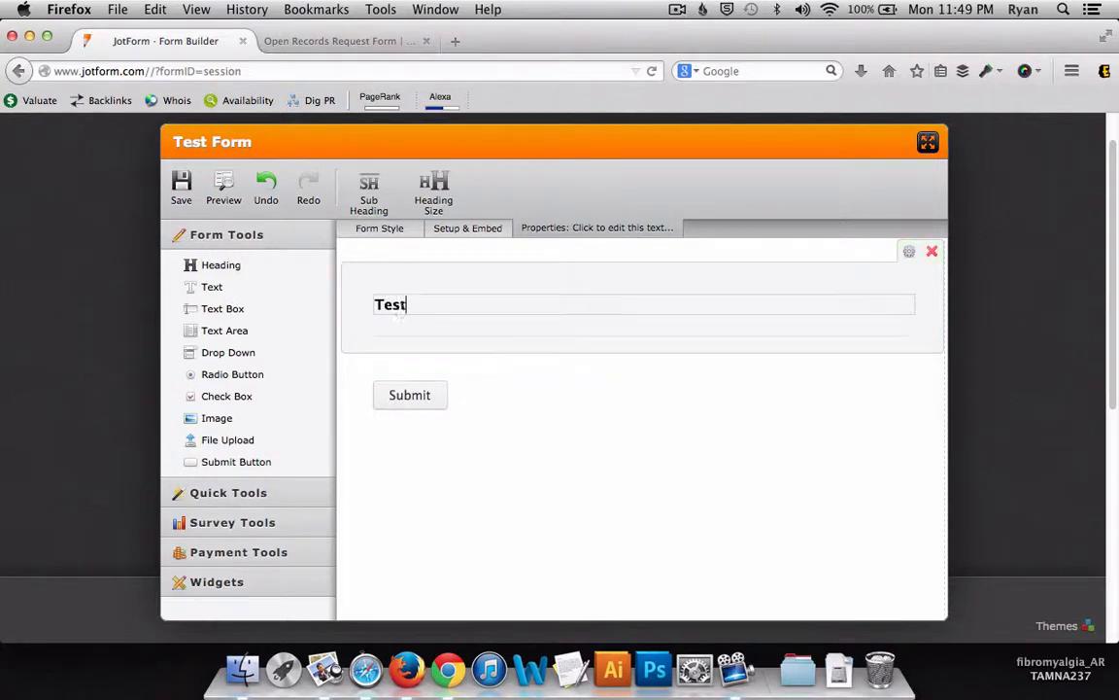
{"action": "type", "text": " Form Ya!"}
{"action": "left_click", "coordinate": [689, 388]}
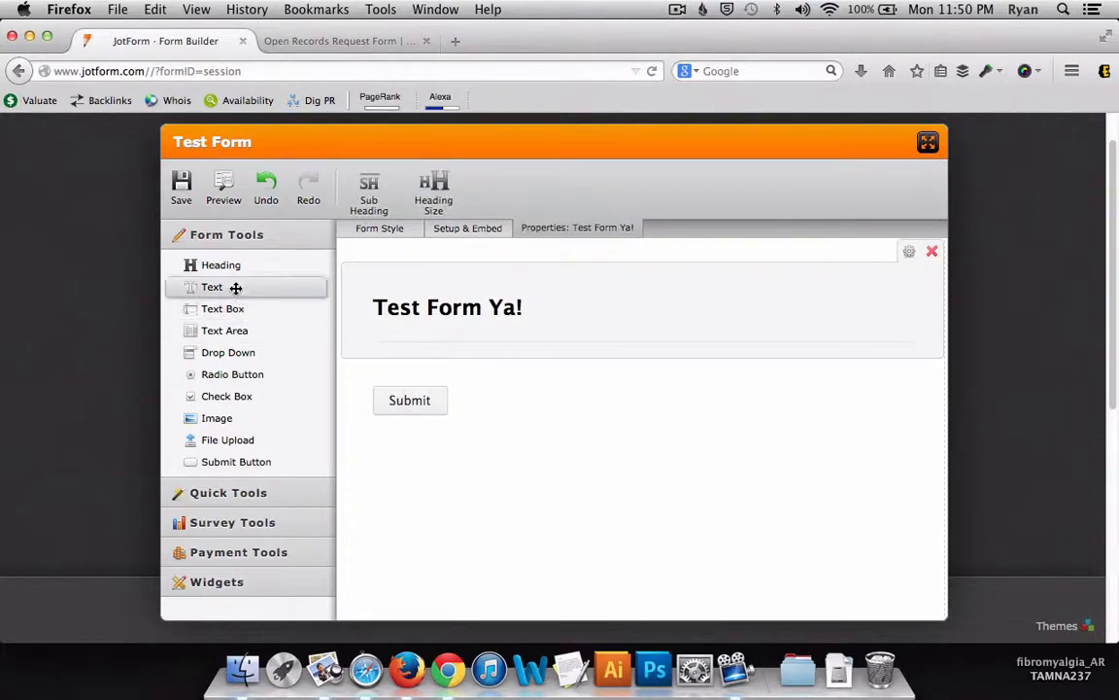
- Add a text element below the heading reading "This is a test 123. Boo"
{"action": "left_click", "coordinate": [232, 288]}
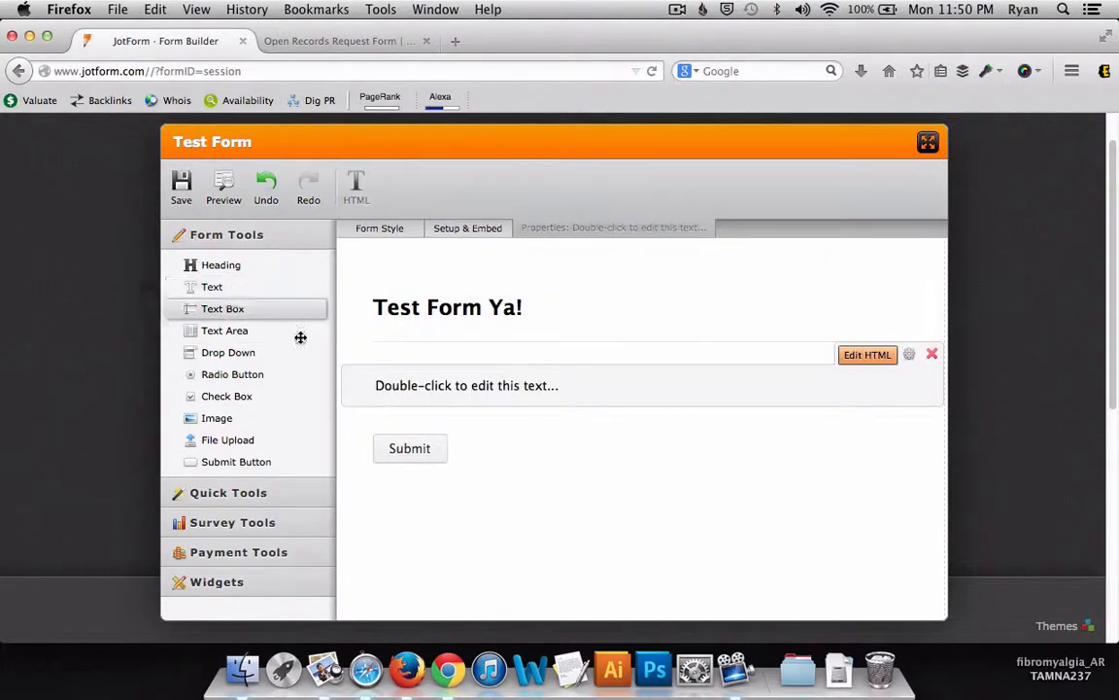
{"action": "double_click", "coordinate": [476, 385]}
{"action": "left_click_drag", "start_coordinate": [614, 410], "coordinate": [332, 367]}
{"action": "type", "text": "THI"}
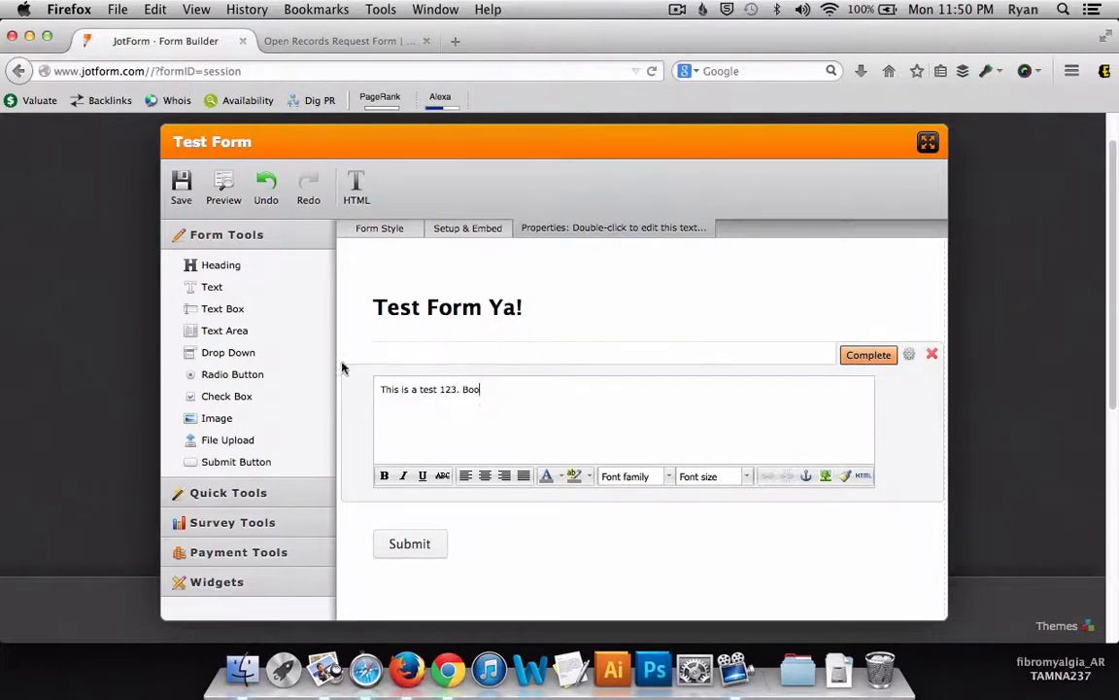
{"action": "left_click", "coordinate": [876, 356]}
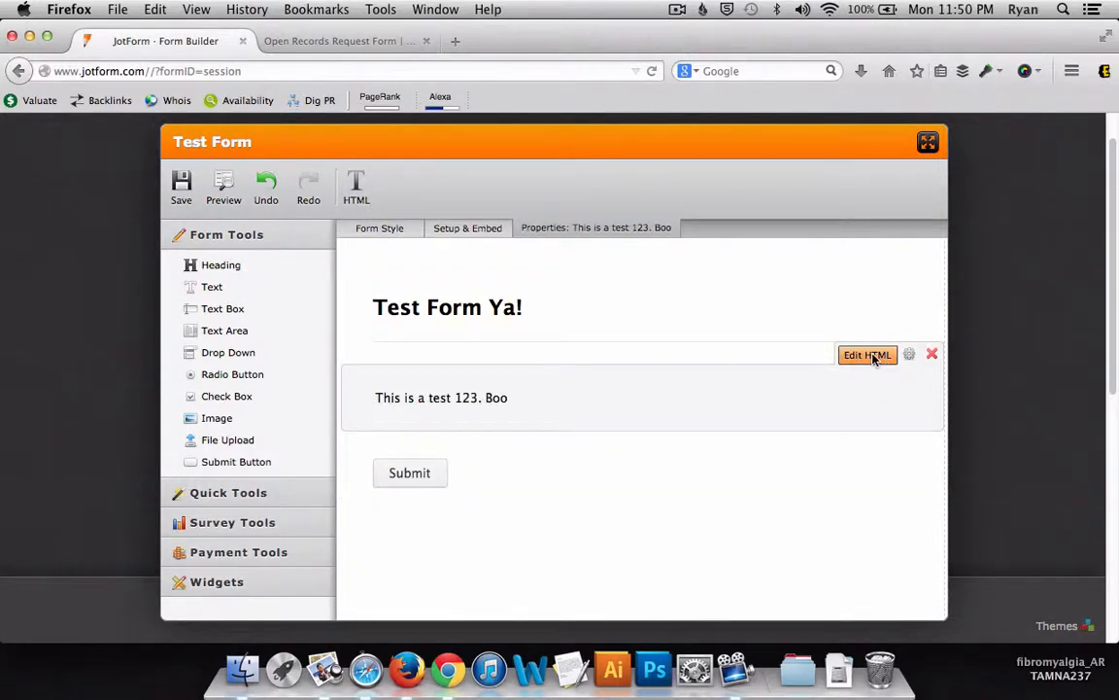
- Make the whole sentence in the text element below the heading bold
{"action": "left_click", "coordinate": [873, 356]}
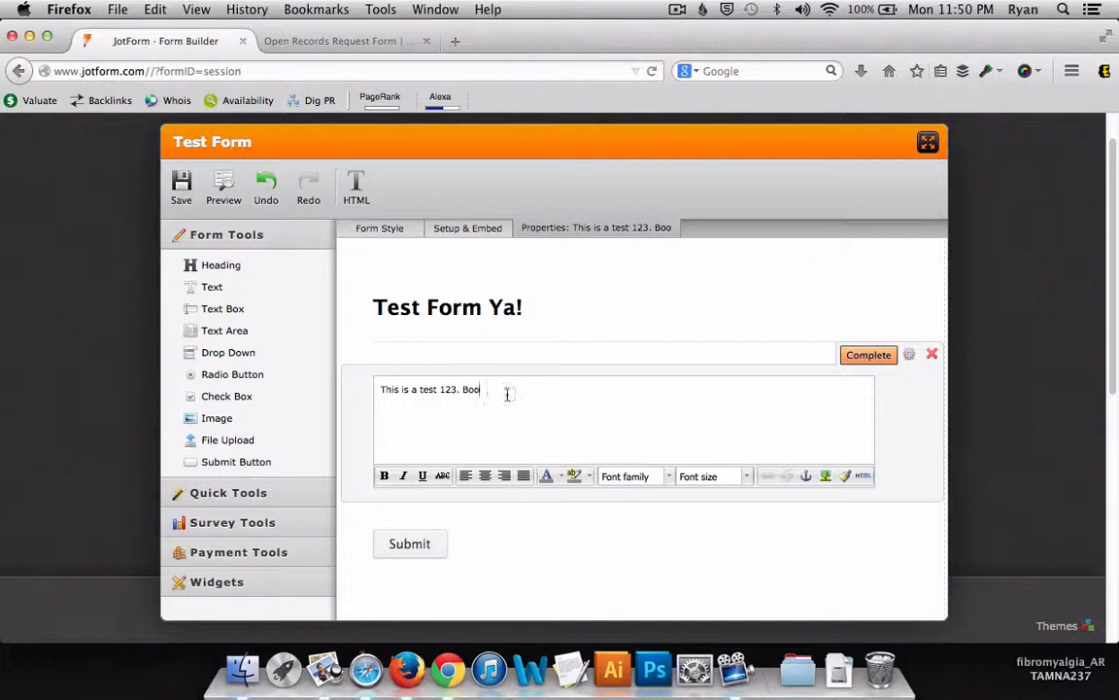
{"action": "left_click_drag", "start_coordinate": [507, 393], "coordinate": [375, 451]}
{"action": "left_click", "coordinate": [384, 477]}
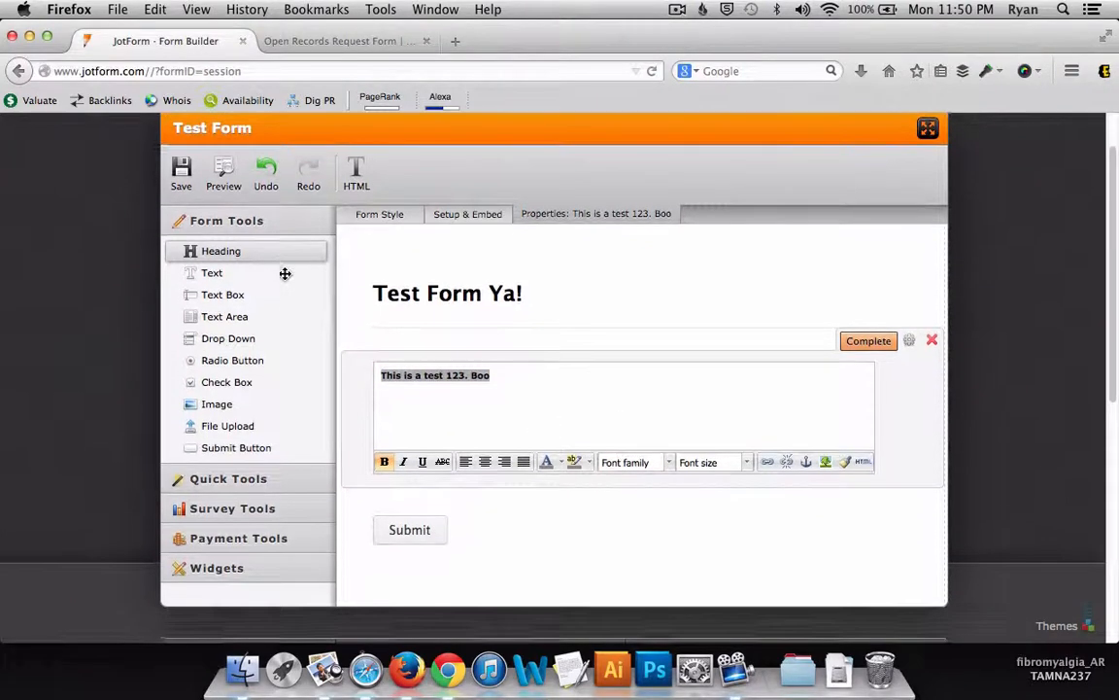
- Add a text box field below the bold text and label it "Whatever"
{"action": "scroll", "coordinate": [283, 272], "scroll_direction": "down", "scroll_amount": 1}
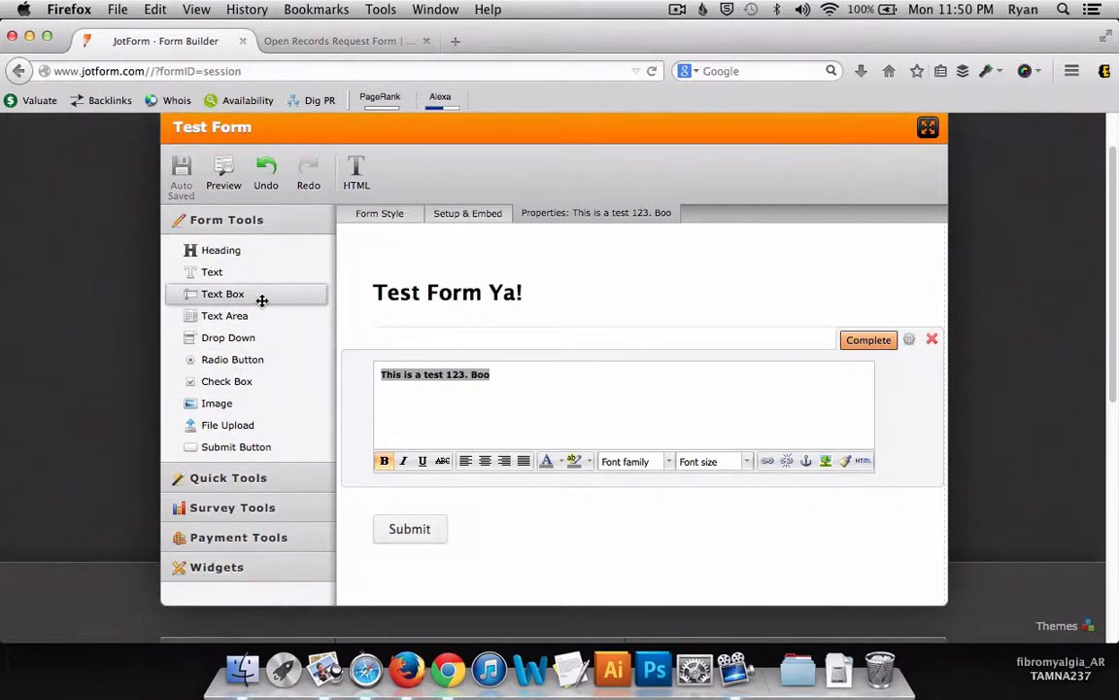
{"action": "left_click", "coordinate": [261, 295]}
{"action": "type", "text": "Name"}
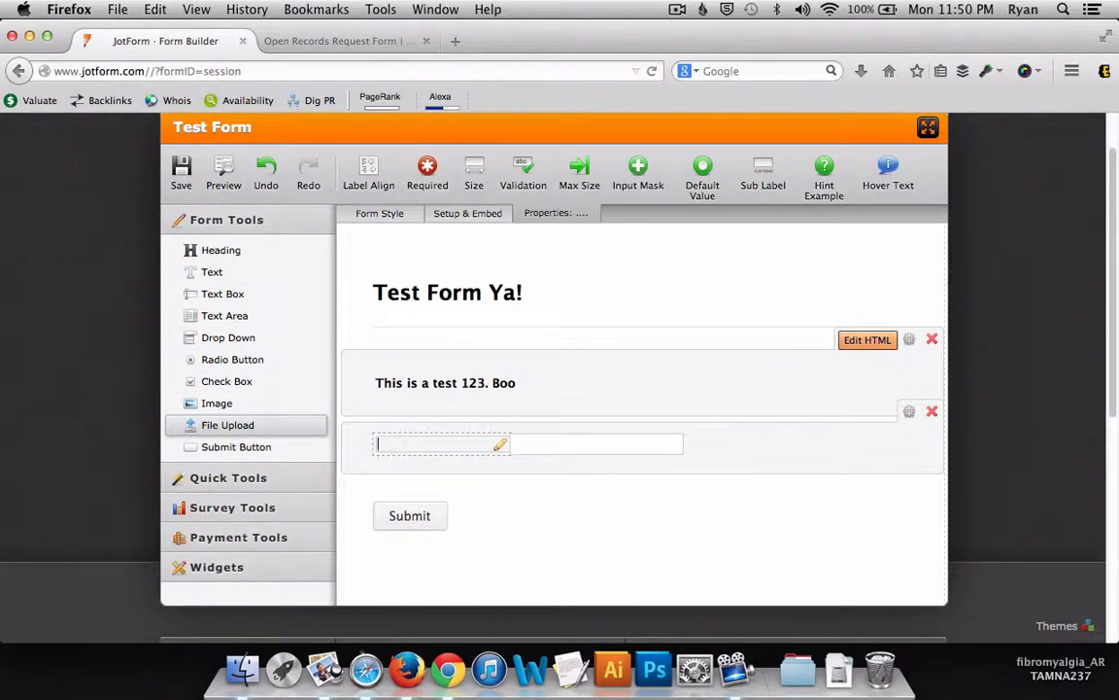
{"action": "left_click", "coordinate": [644, 507]}
{"action": "left_click", "coordinate": [578, 449]}
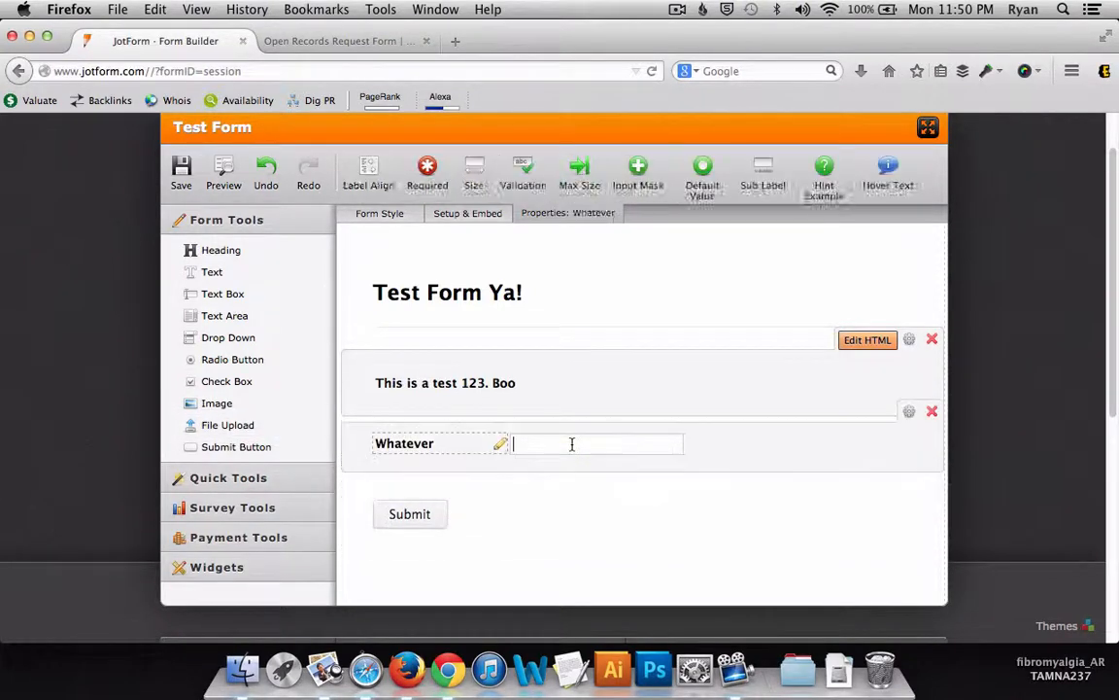
- Add a text area field below the Whatever text box and label it "Larger"
{"action": "left_click", "coordinate": [231, 316]}
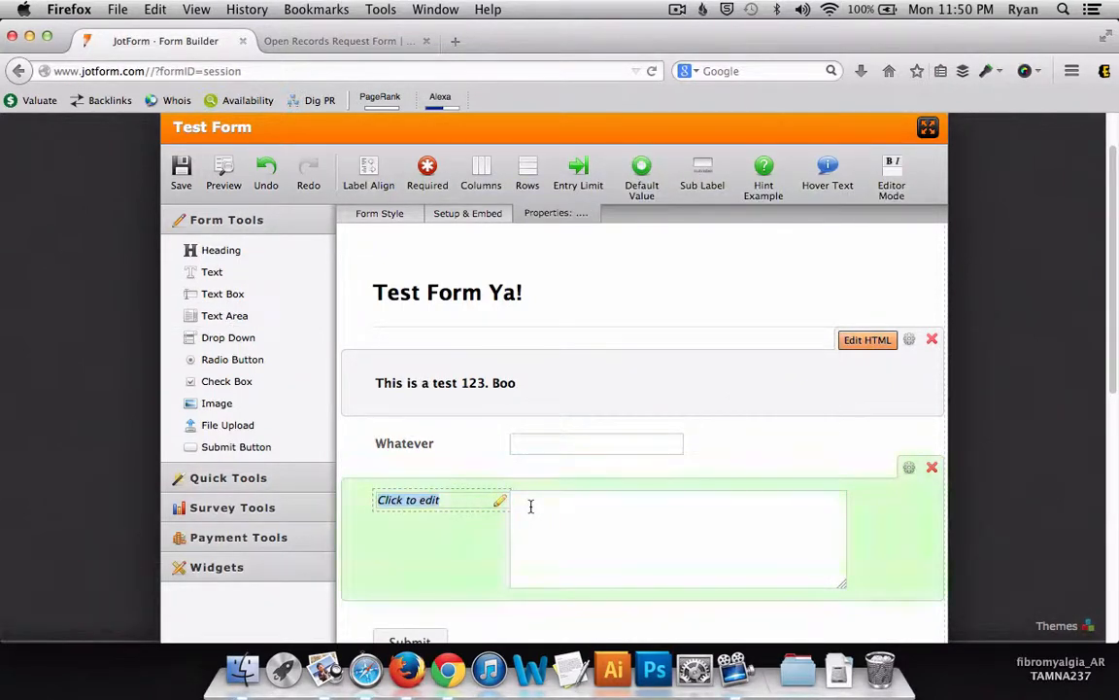
{"action": "type", "text": "Lab"}
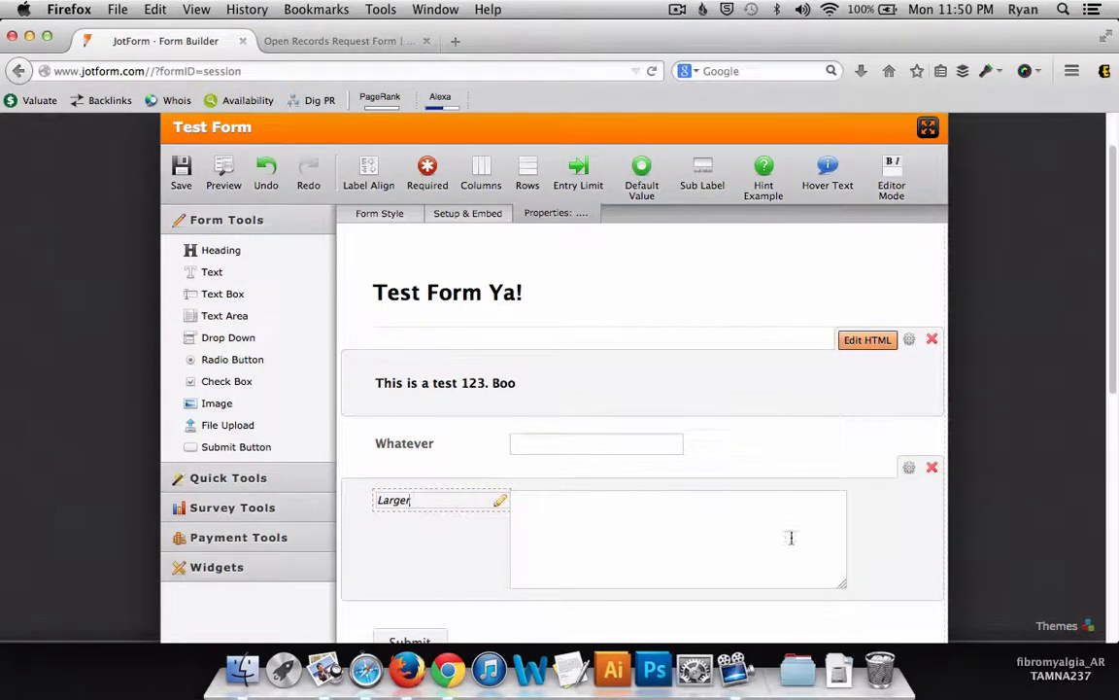
{"action": "left_click", "coordinate": [683, 531]}
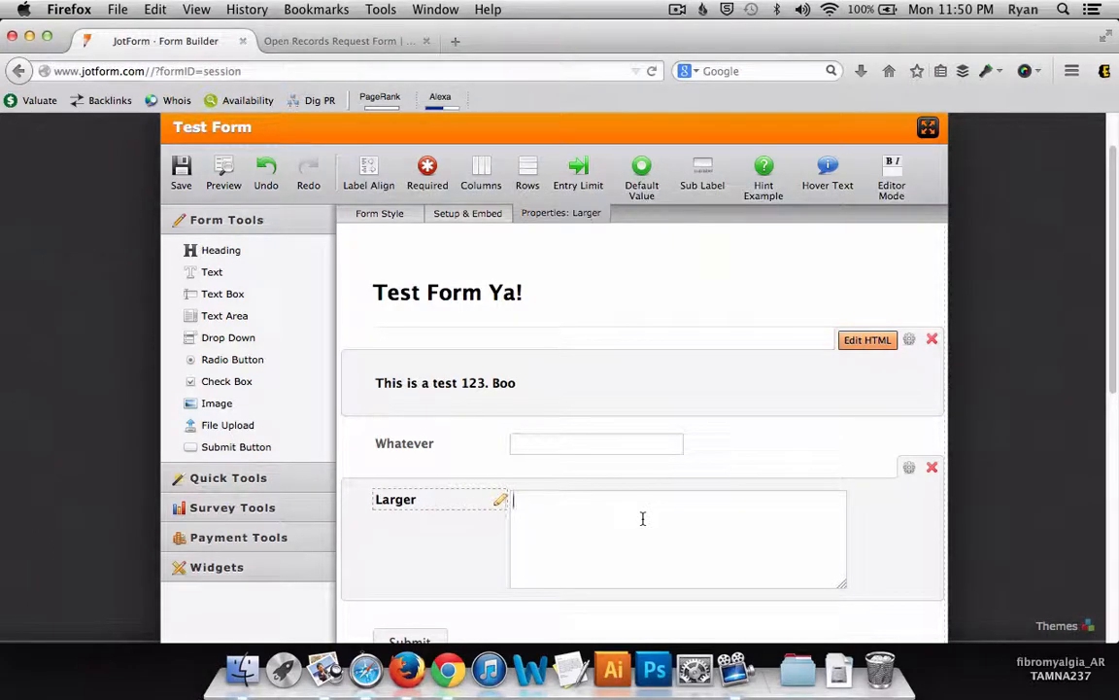
- Delete the Larger text area, the Whatever text box and the bold text element, keeping the heading and Submit button
{"action": "scroll", "coordinate": [1019, 420], "scroll_direction": "down", "scroll_amount": 1}
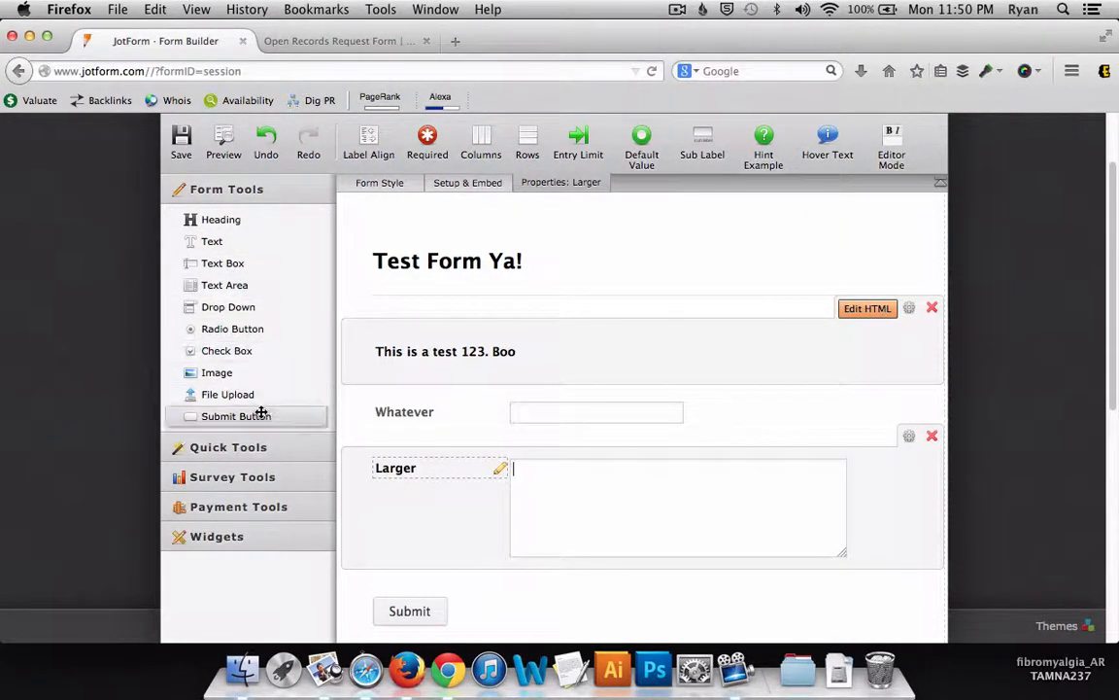
{"action": "scroll", "coordinate": [261, 413], "scroll_direction": "down", "scroll_amount": 1}
{"action": "scroll", "coordinate": [248, 400], "scroll_direction": "down", "scroll_amount": 2}
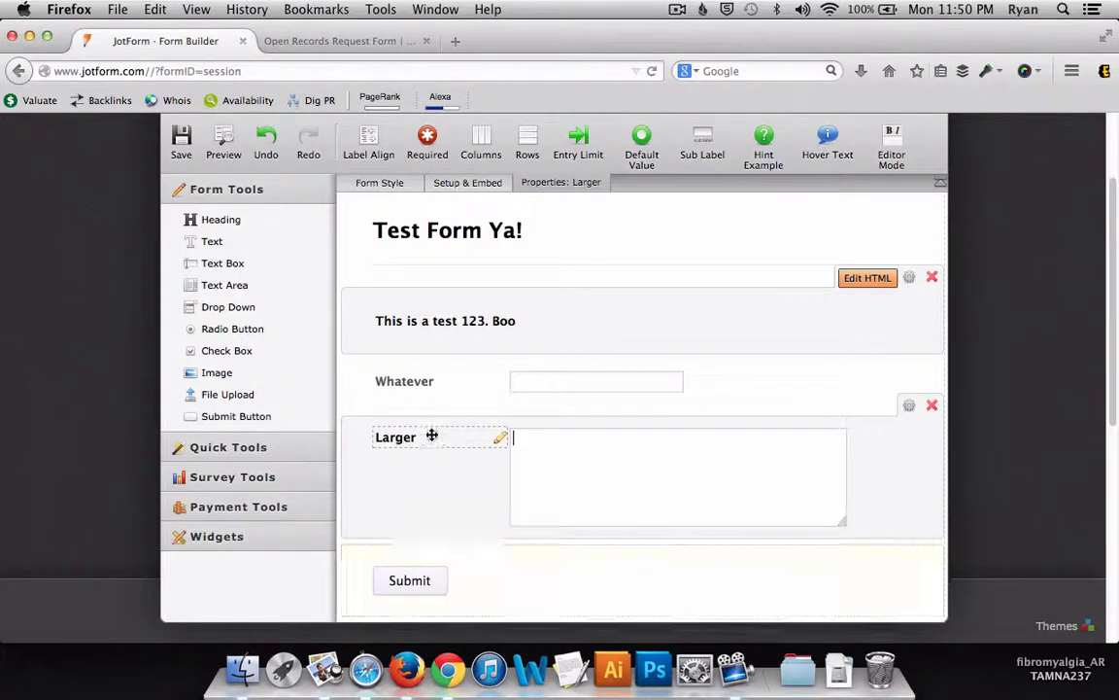
{"action": "scroll", "coordinate": [230, 388], "scroll_direction": "down", "scroll_amount": 2}
{"action": "scroll", "coordinate": [291, 408], "scroll_direction": "up", "scroll_amount": 3}
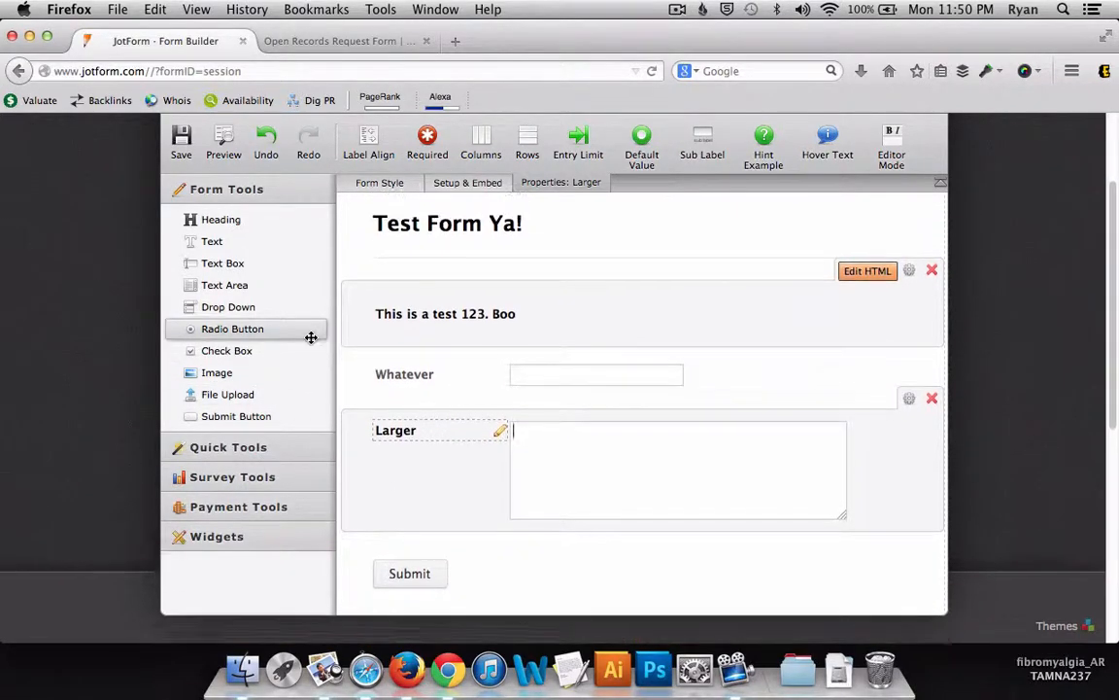
{"action": "left_click", "coordinate": [932, 422]}
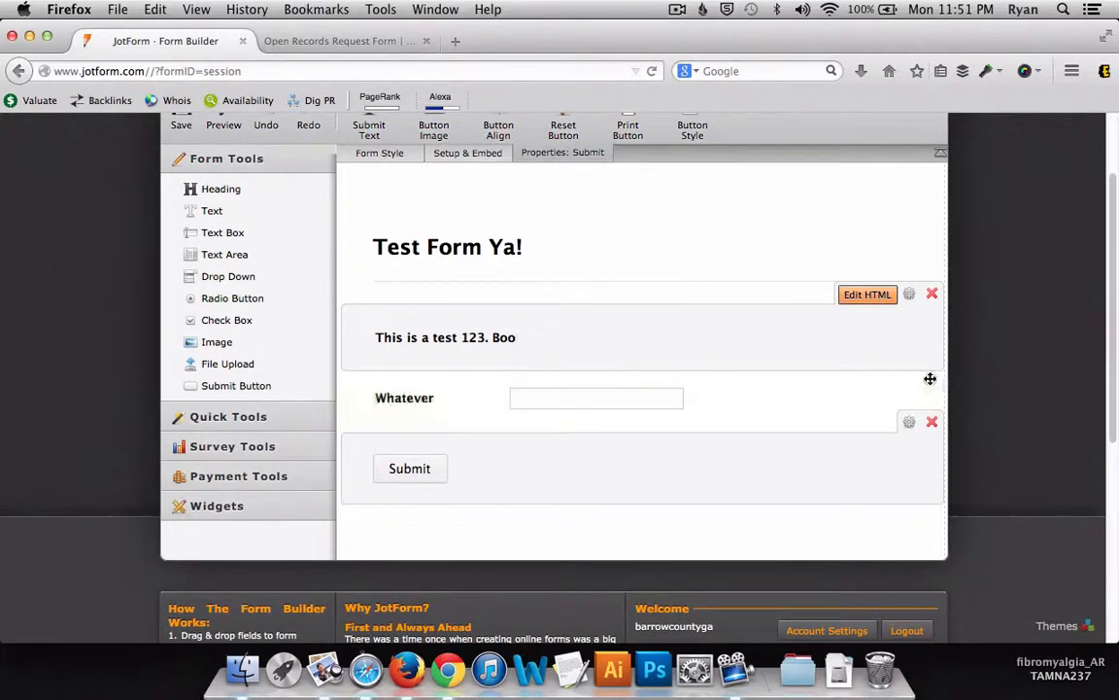
{"action": "left_click", "coordinate": [914, 392]}
{"action": "left_click", "coordinate": [931, 366]}
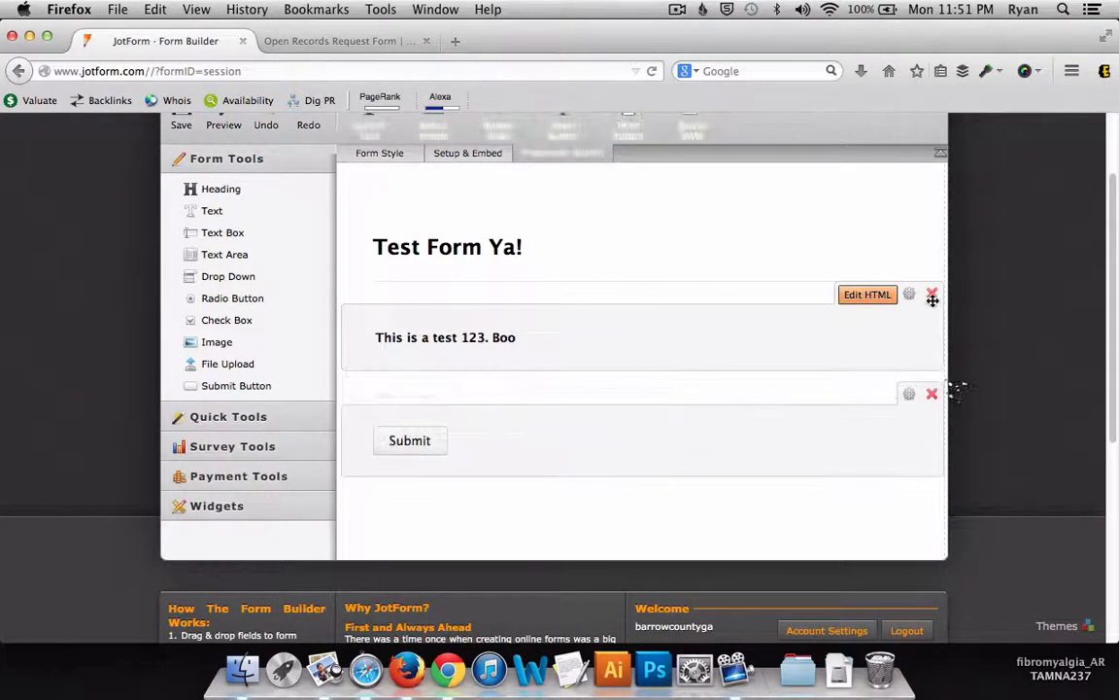
{"action": "left_click", "coordinate": [932, 295]}
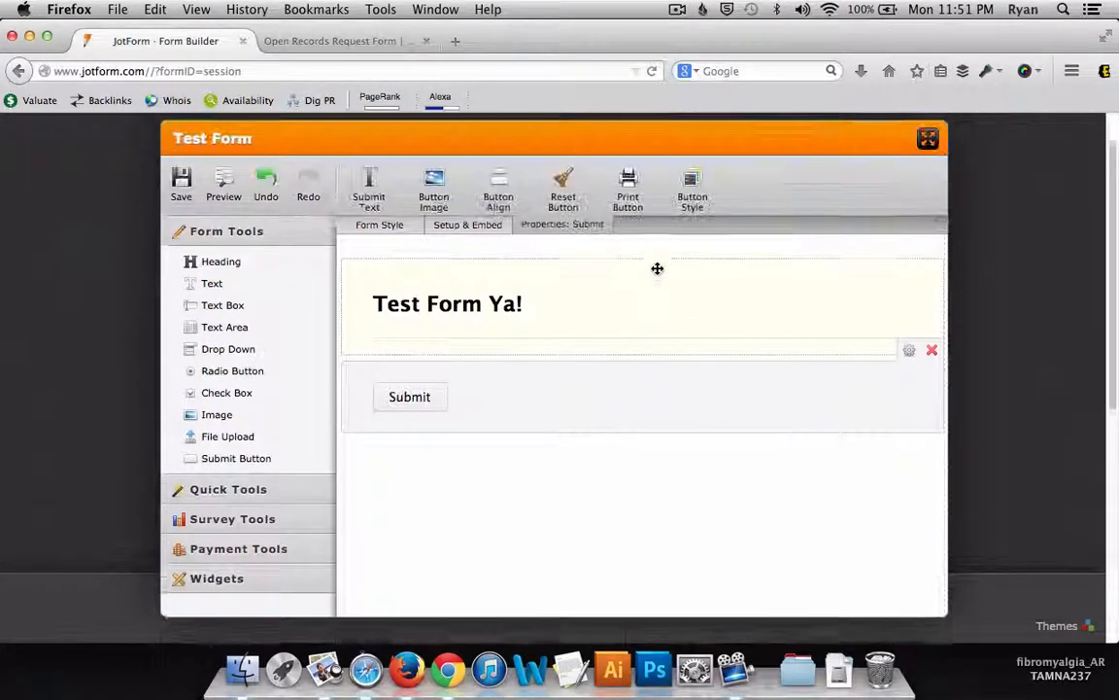
- Delete the "Test Form Ya!" heading from the form
{"action": "left_click", "coordinate": [916, 293]}
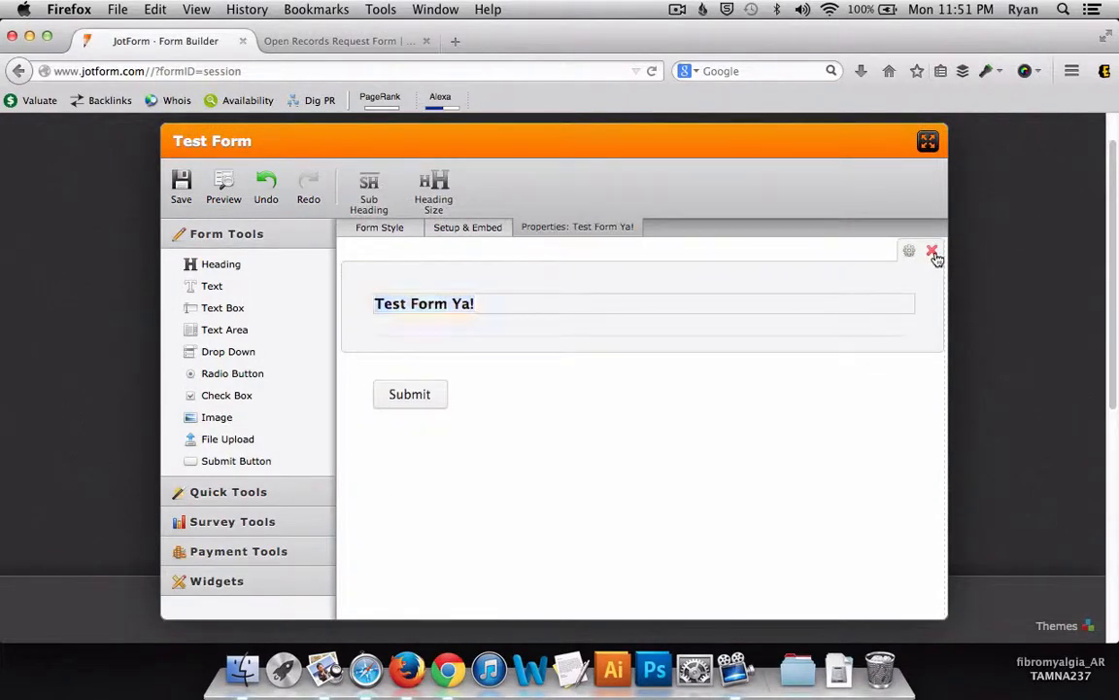
{"action": "left_click", "coordinate": [932, 250]}
- Add Full Name, E-mail, Phone, Time, Number and Captcha quick fields to the form in that order
{"action": "left_click", "coordinate": [288, 492]}
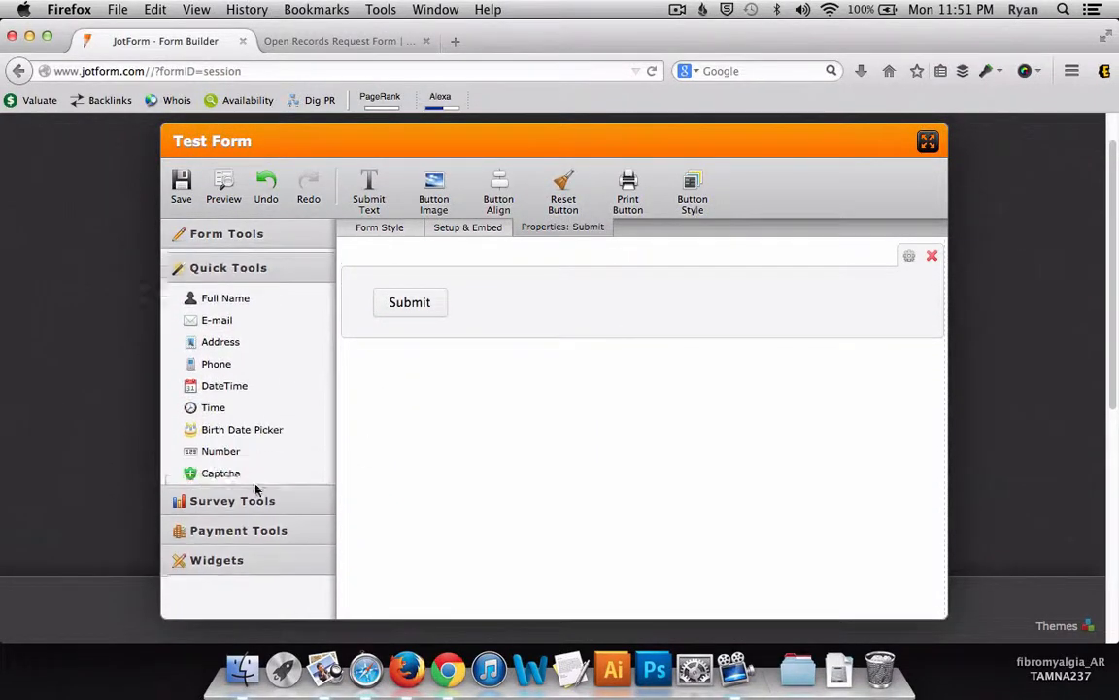
{"action": "scroll", "coordinate": [436, 328], "scroll_direction": "up", "scroll_amount": 1}
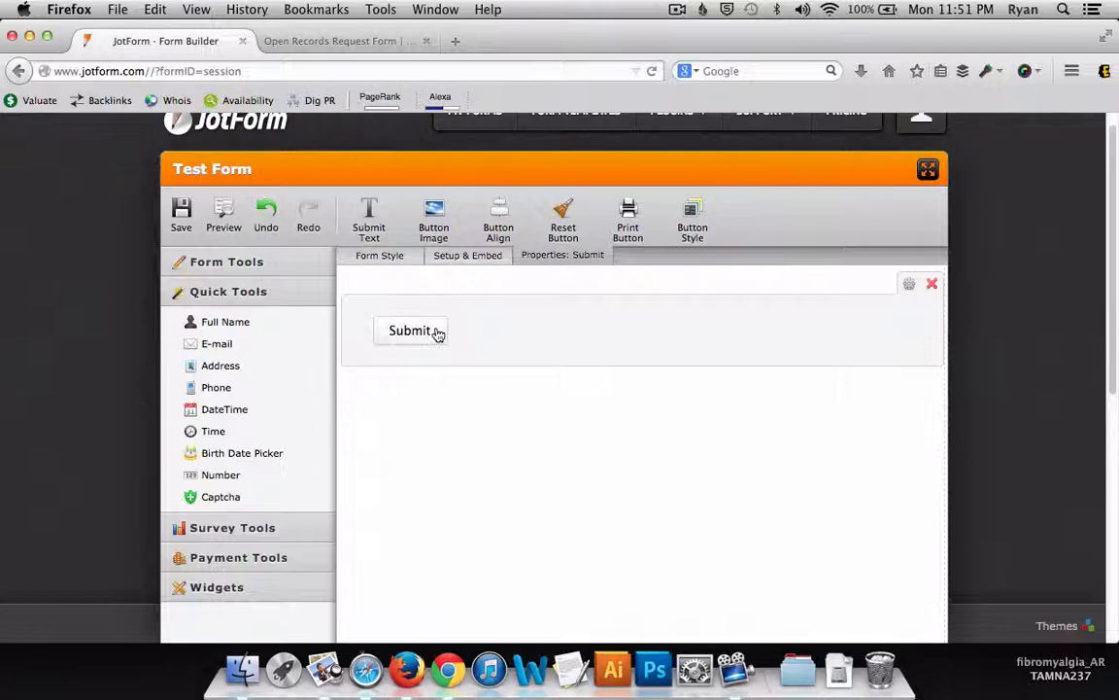
{"action": "left_click", "coordinate": [265, 324]}
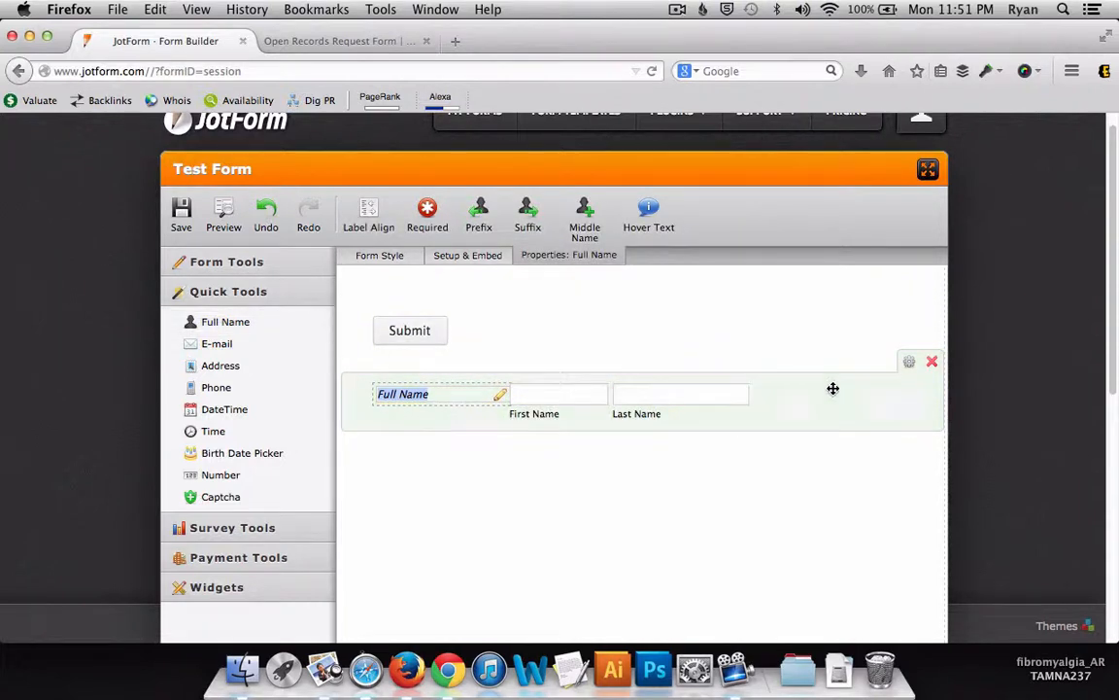
{"action": "left_click_drag", "start_coordinate": [832, 387], "coordinate": [824, 330]}
{"action": "left_click", "coordinate": [237, 344]}
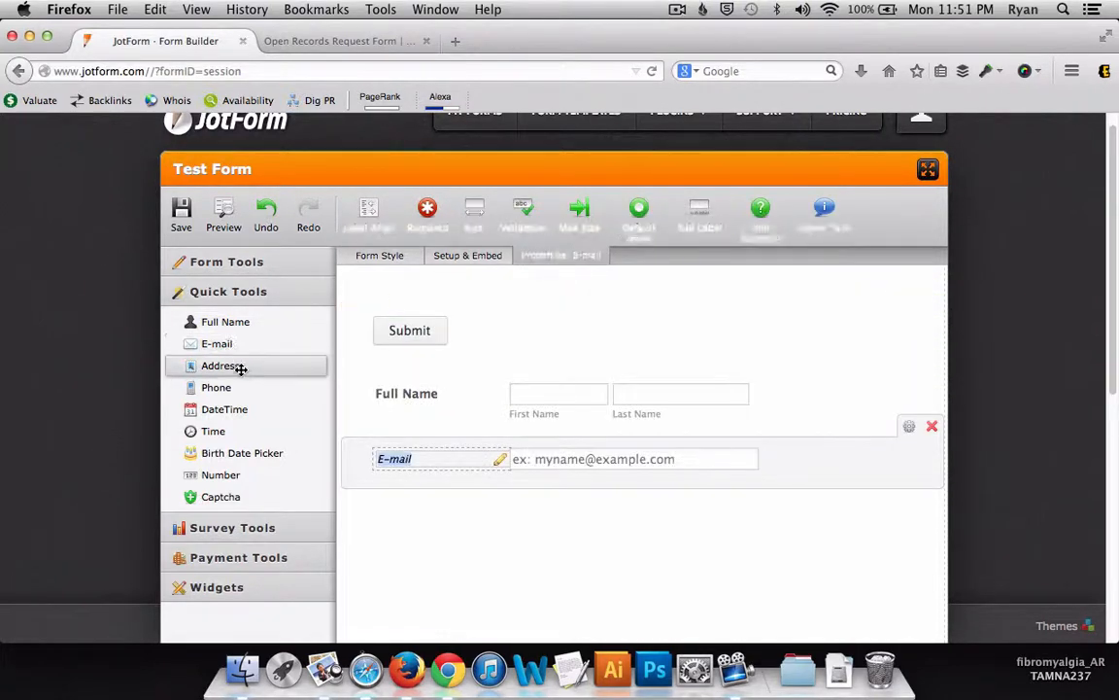
{"action": "left_click", "coordinate": [241, 388]}
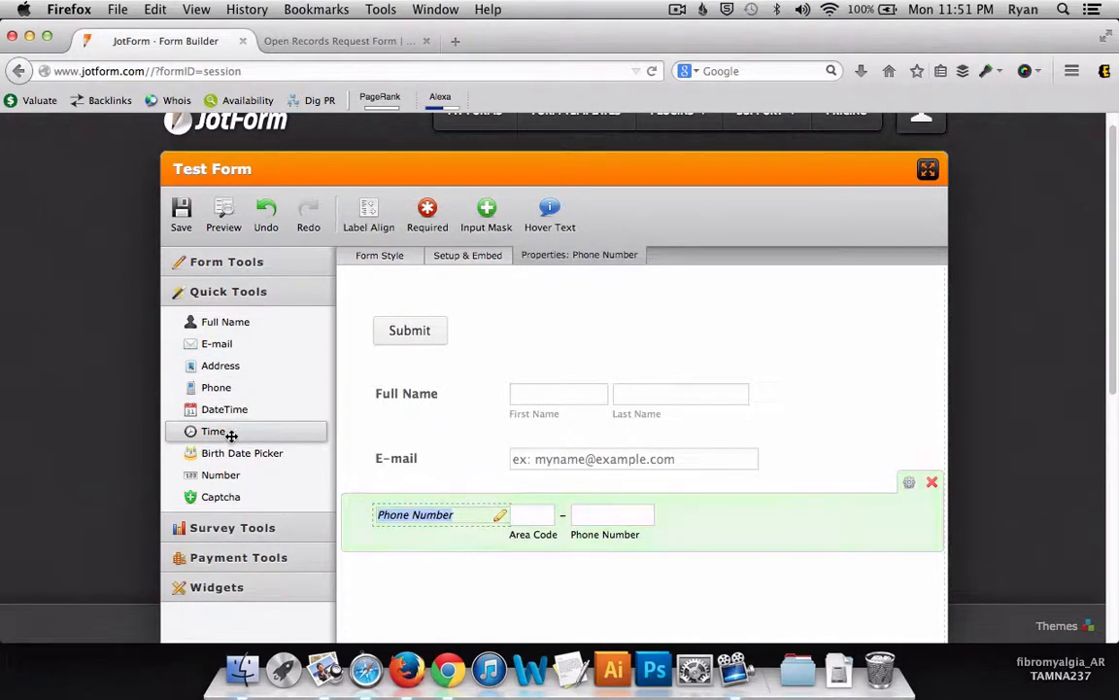
{"action": "left_click", "coordinate": [231, 432]}
{"action": "left_click", "coordinate": [287, 475]}
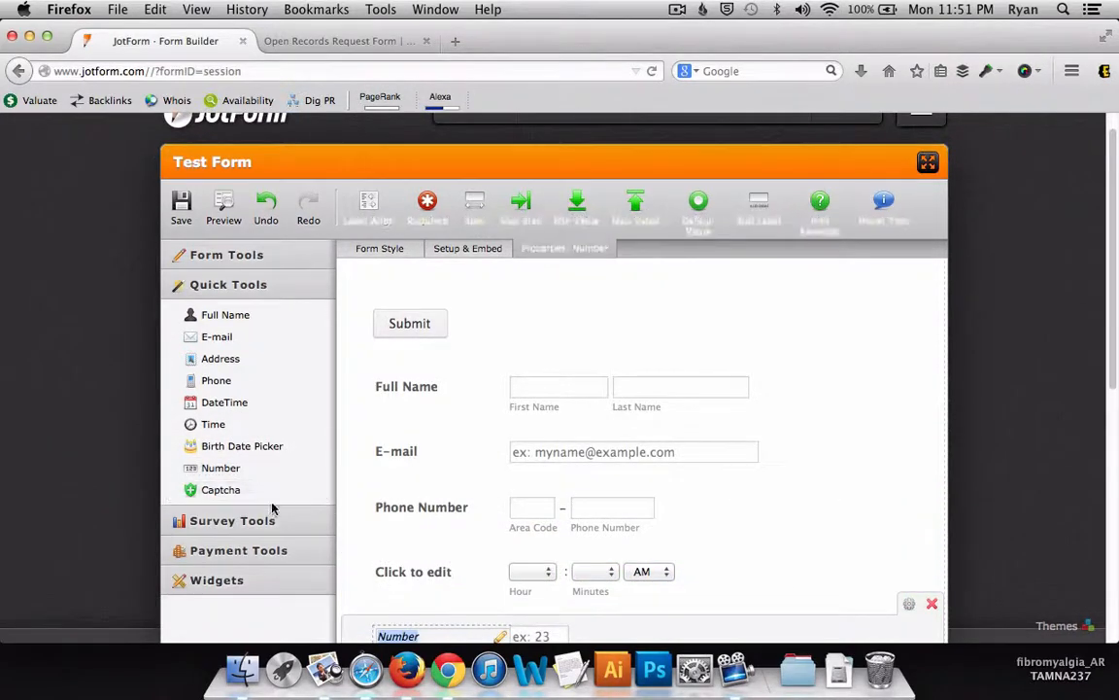
{"action": "left_click", "coordinate": [272, 490]}
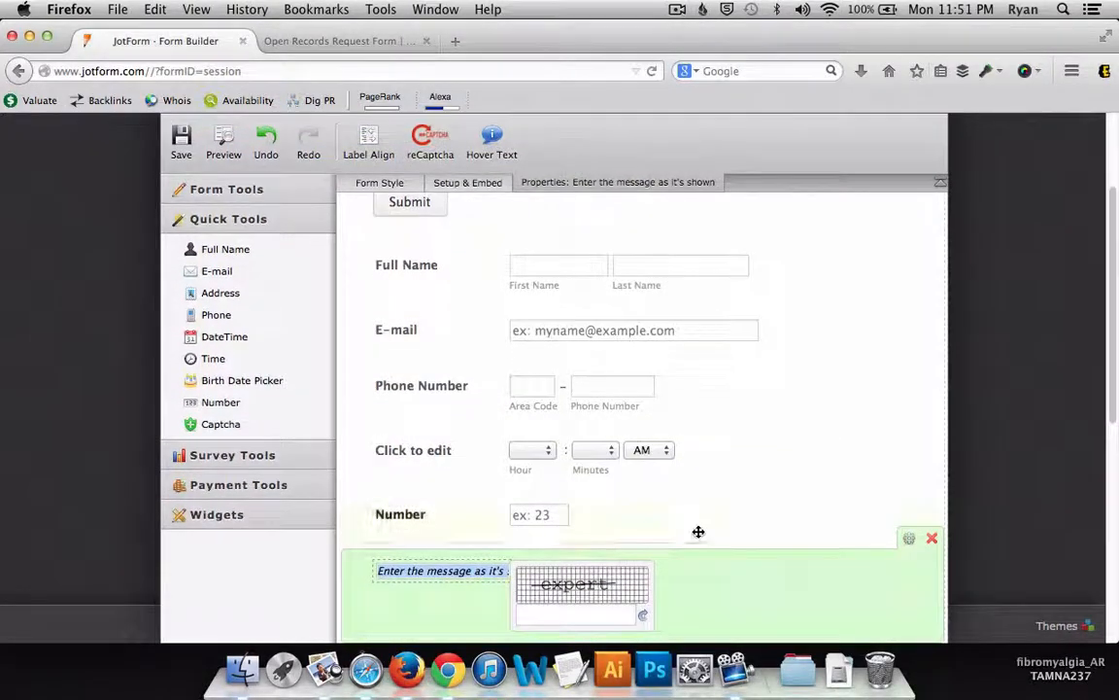
- Move the Submit button to the end of the form, below the captcha field
{"action": "left_click_drag", "start_coordinate": [669, 215], "coordinate": [704, 601]}
{"action": "scroll", "coordinate": [850, 425], "scroll_direction": "up", "scroll_amount": 3}
{"action": "scroll", "coordinate": [849, 425], "scroll_direction": "down", "scroll_amount": 2}
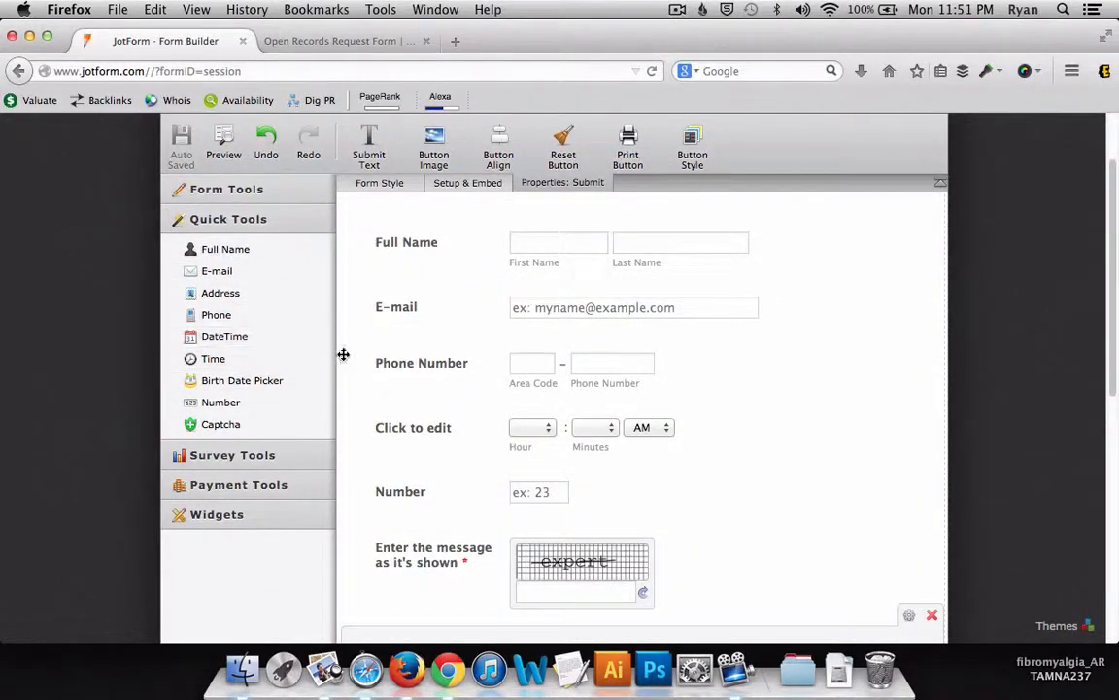
{"action": "scroll", "coordinate": [344, 351], "scroll_direction": "up", "scroll_amount": 2}
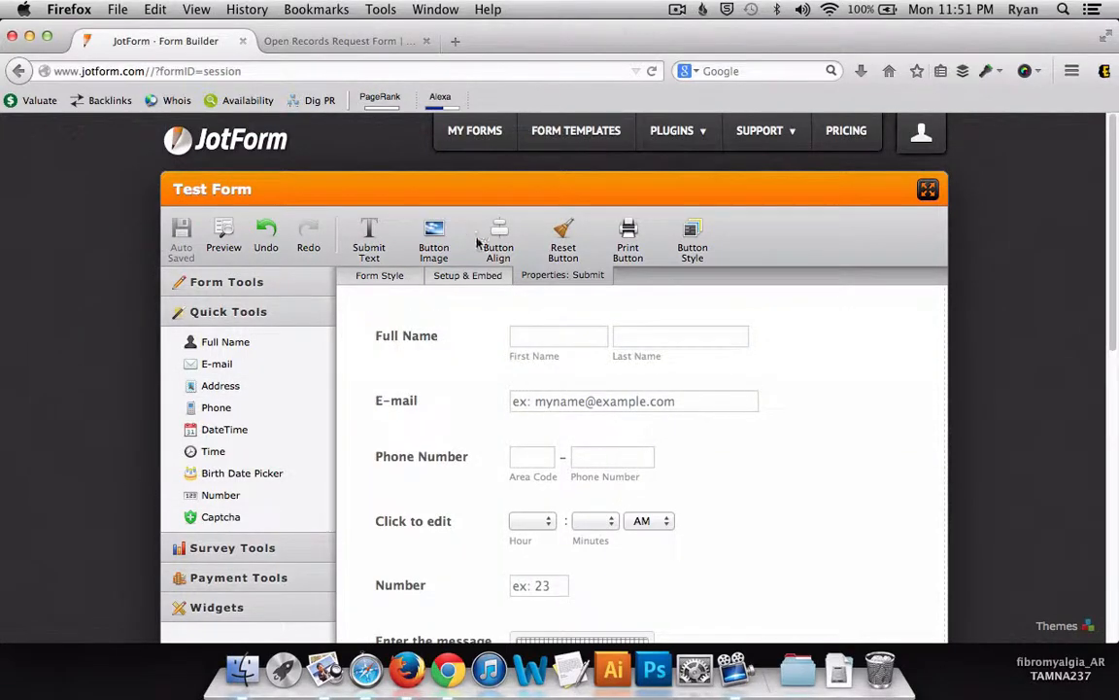
{"action": "scroll", "coordinate": [336, 470], "scroll_direction": "down", "scroll_amount": 2}
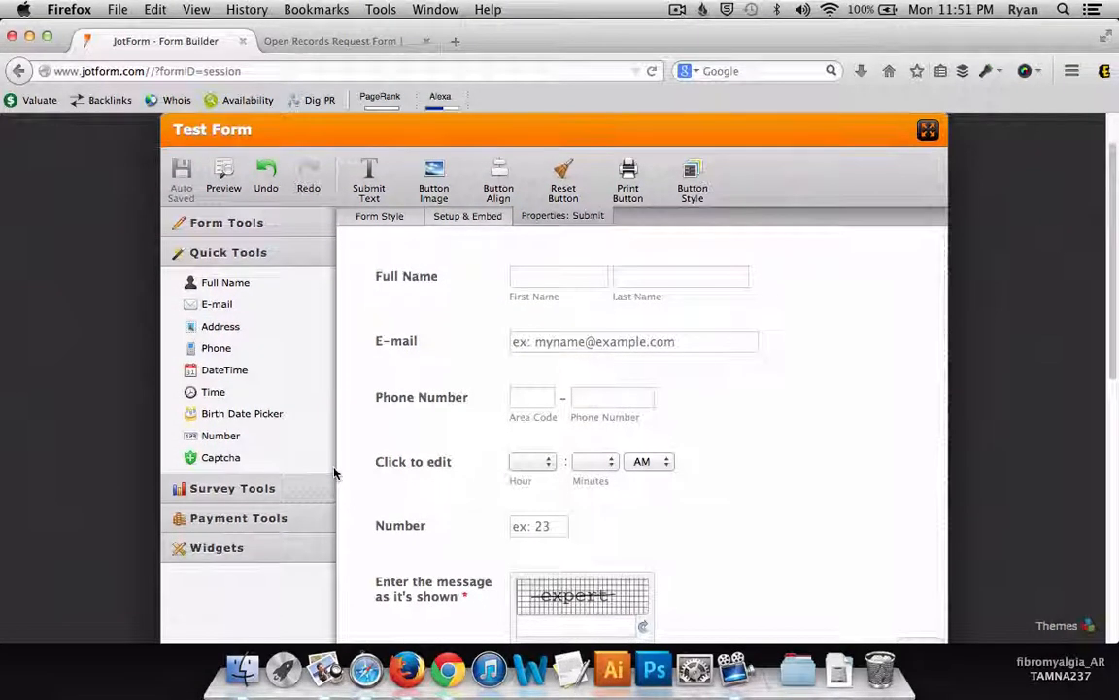
{"action": "scroll", "coordinate": [335, 466], "scroll_direction": "up", "scroll_amount": 2}
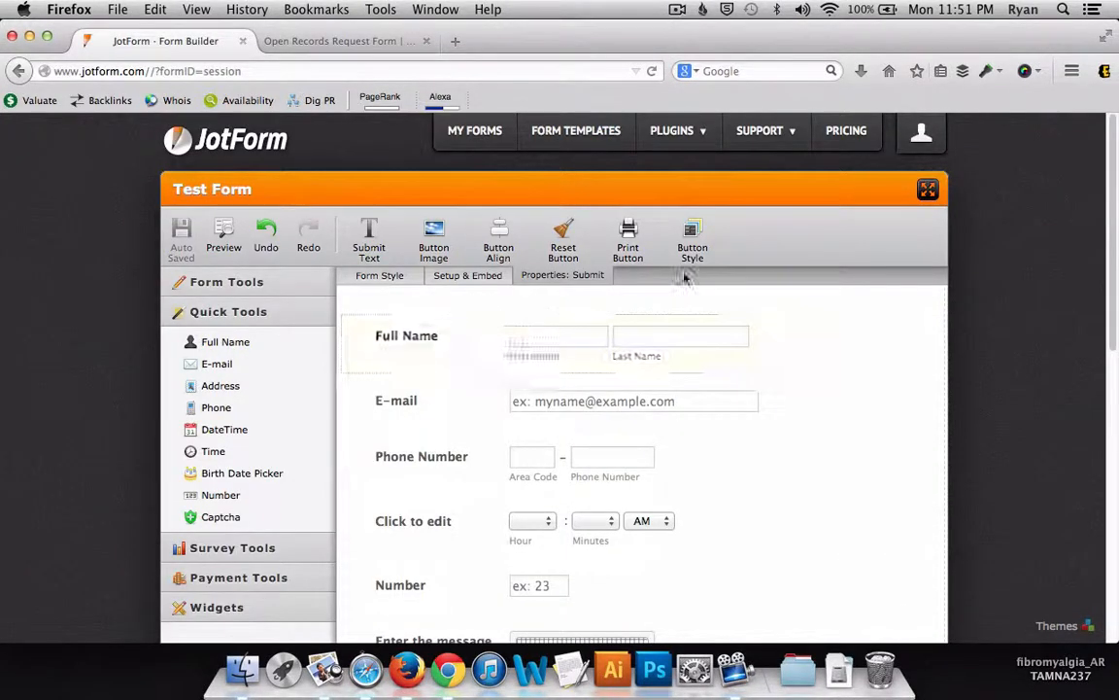
{"action": "scroll", "coordinate": [967, 415], "scroll_direction": "down", "scroll_amount": 1}
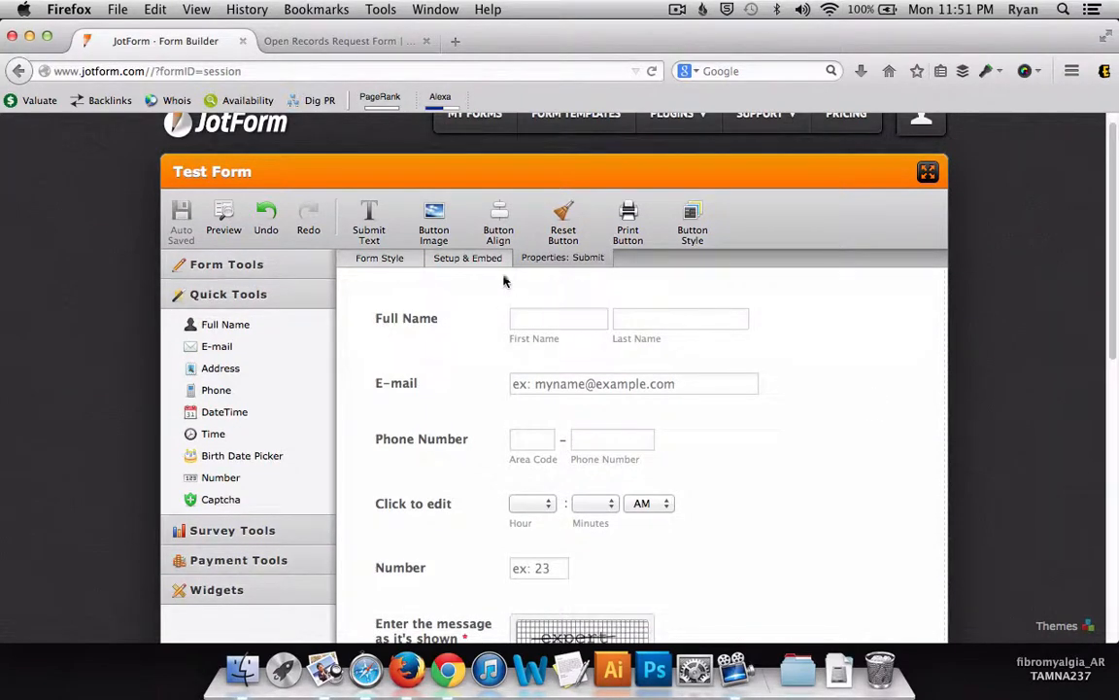
- Check the recipient e-mail in the form's email alert settings and close them without changes
{"action": "left_click", "coordinate": [465, 258]}
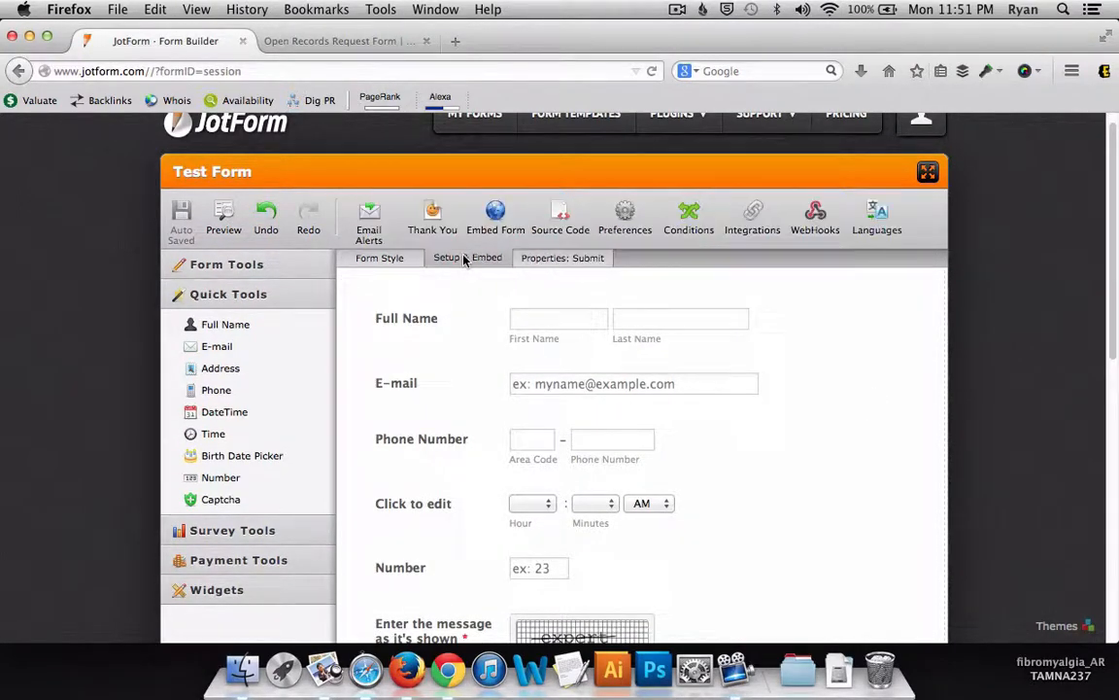
{"action": "left_click", "coordinate": [370, 215]}
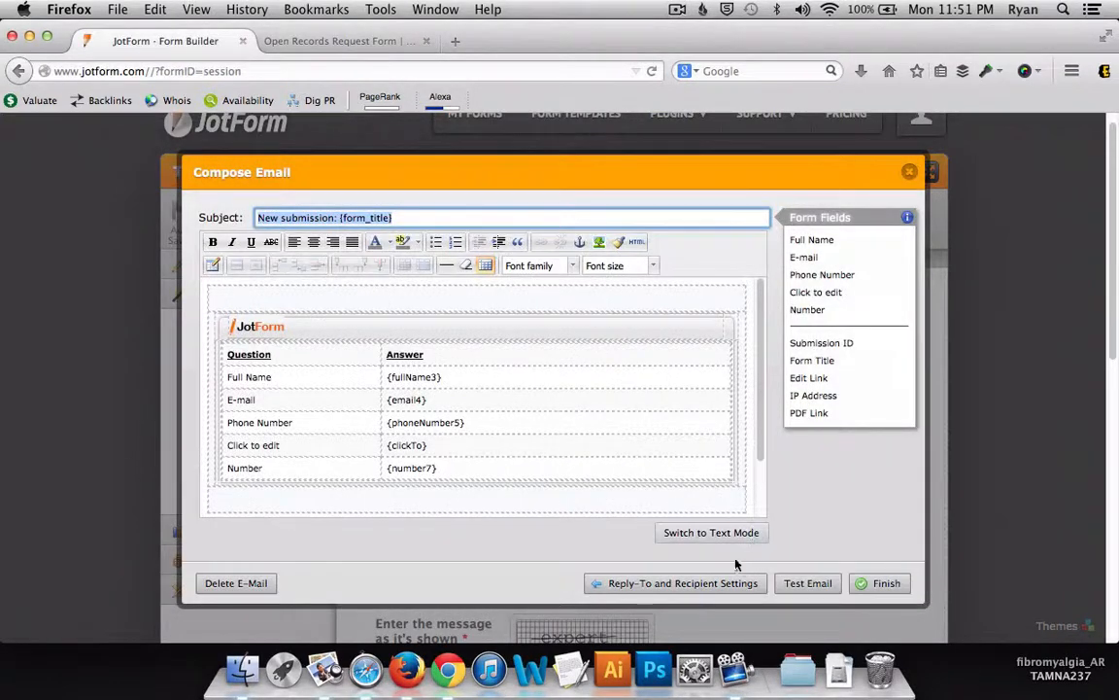
{"action": "left_click", "coordinate": [719, 583]}
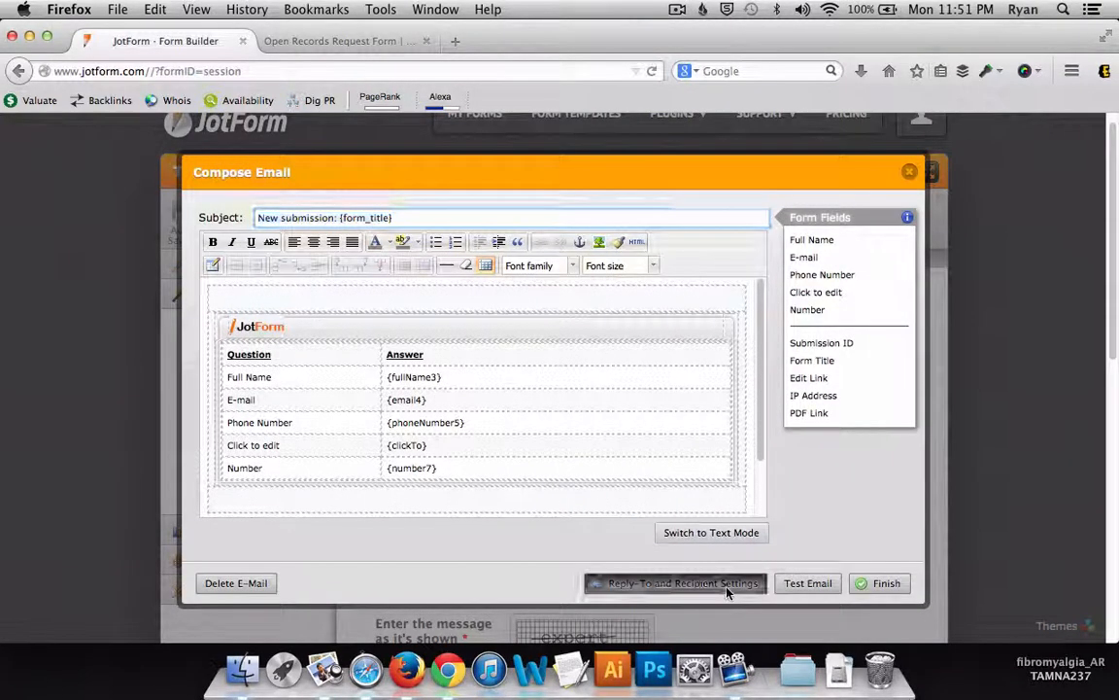
{"action": "left_click_drag", "start_coordinate": [653, 474], "coordinate": [813, 482]}
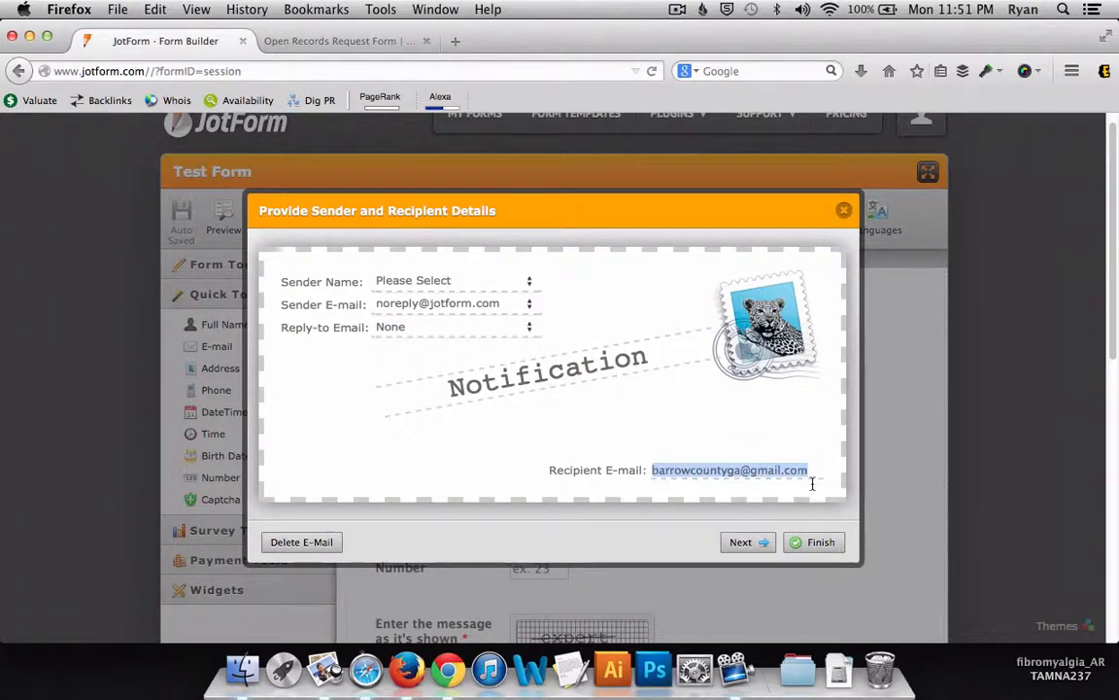
{"action": "left_click", "coordinate": [843, 210]}
- Reopen the existing Notification email alert, view its sender and recipient details, and close it
{"action": "left_click", "coordinate": [370, 222]}
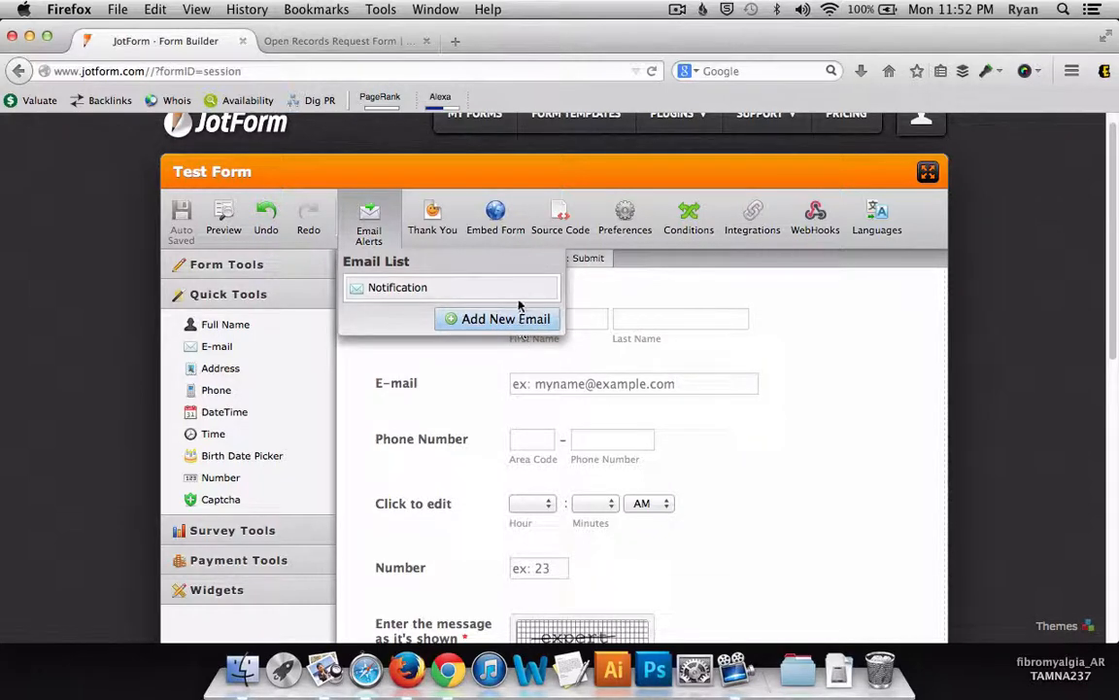
{"action": "left_click", "coordinate": [399, 289]}
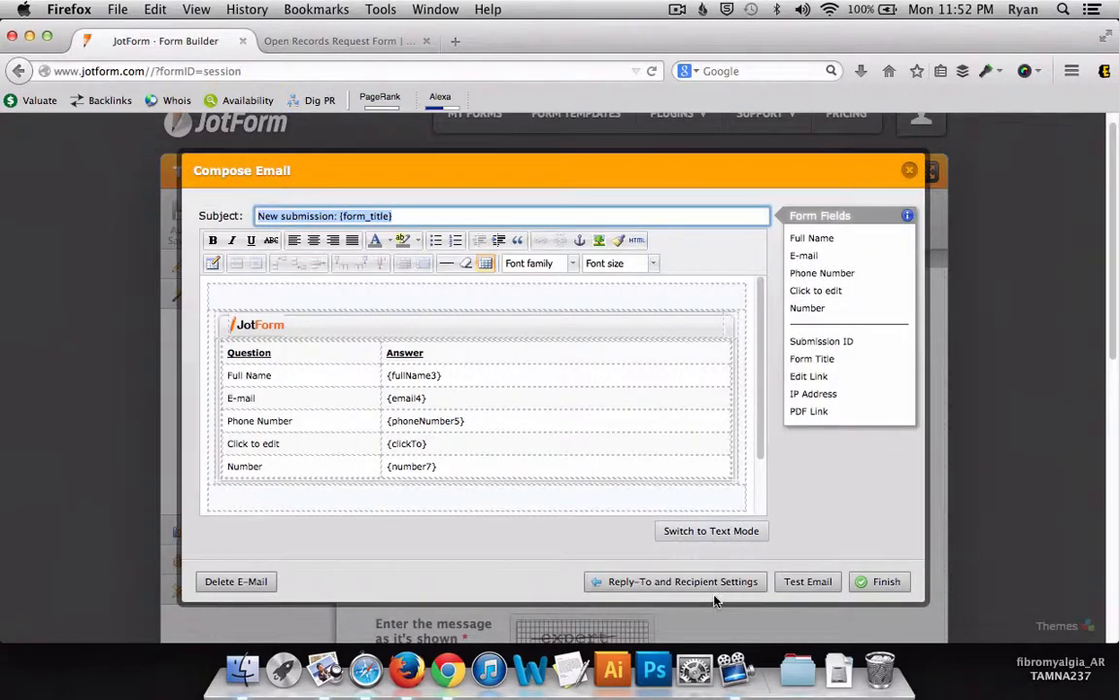
{"action": "left_click", "coordinate": [712, 583]}
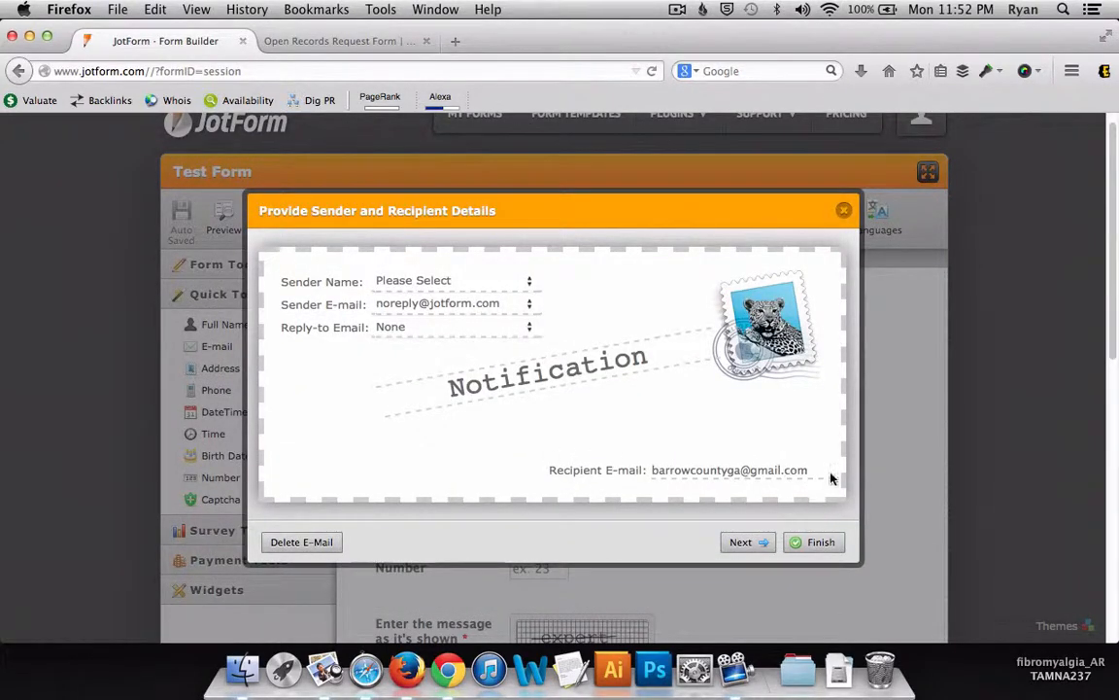
{"action": "left_click", "coordinate": [845, 210]}
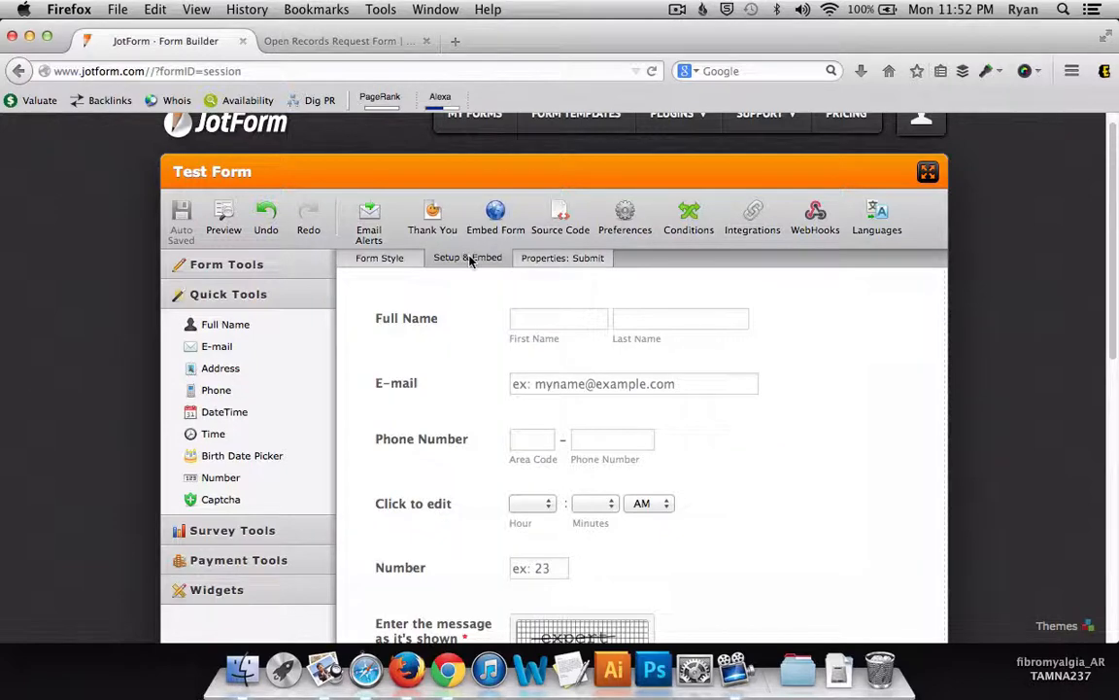
- Display the form's iFrame embed code, select the whole code, and close the embed wizard
{"action": "left_click", "coordinate": [498, 214]}
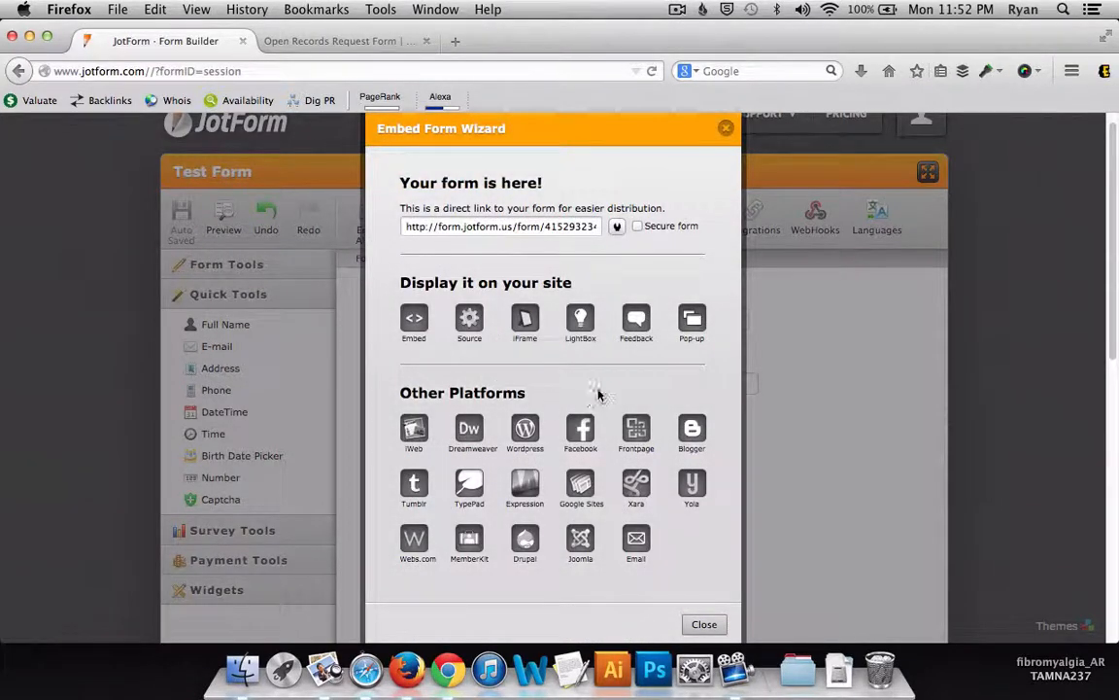
{"action": "left_click", "coordinate": [525, 319]}
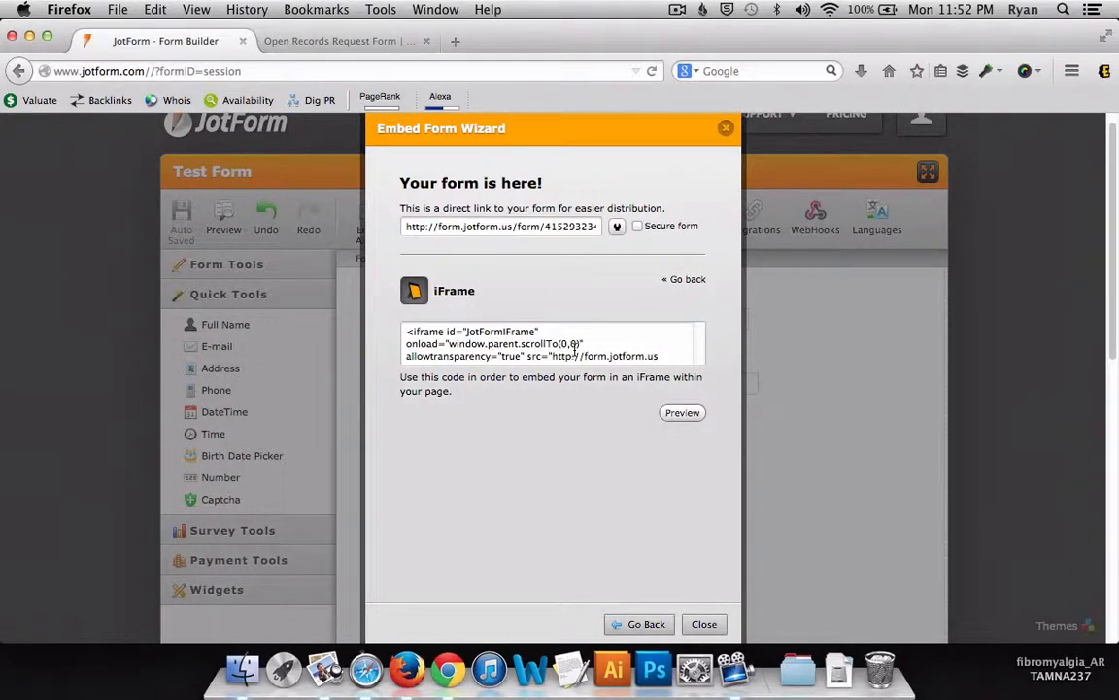
{"action": "left_click", "coordinate": [436, 342]}
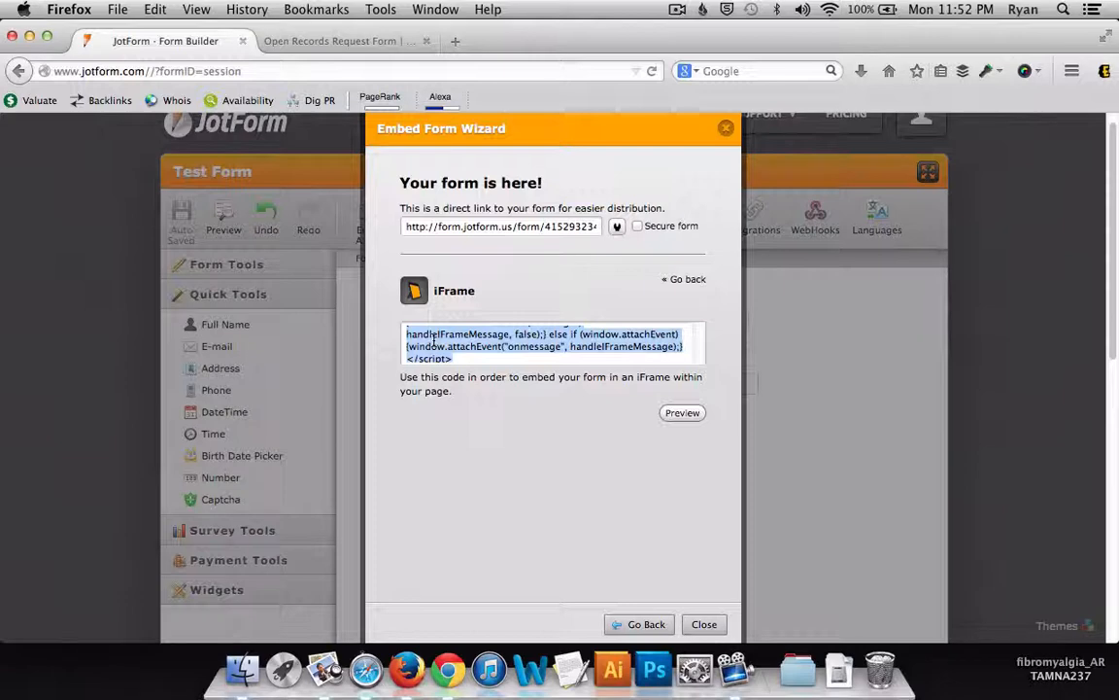
{"action": "left_click", "coordinate": [725, 128]}
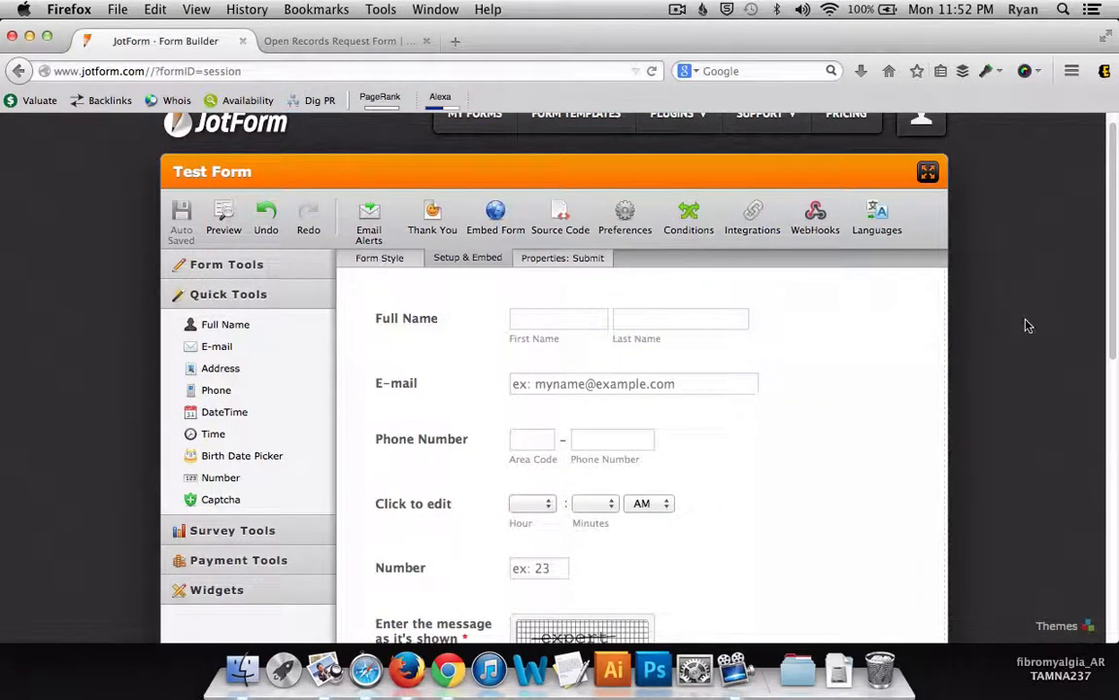
- Review the test form's fields and the published Open Records Request Form page on the county website
{"action": "scroll", "coordinate": [1024, 307], "scroll_direction": "up", "scroll_amount": 1}
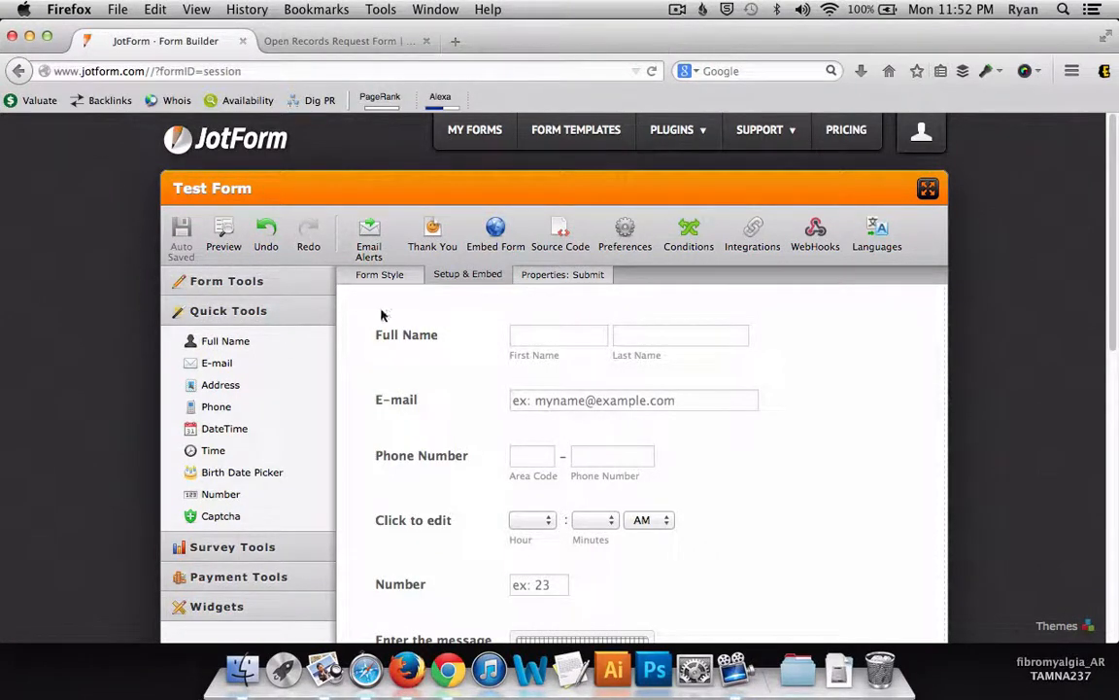
{"action": "scroll", "coordinate": [419, 456], "scroll_direction": "down", "scroll_amount": 3}
{"action": "scroll", "coordinate": [419, 462], "scroll_direction": "up", "scroll_amount": 3}
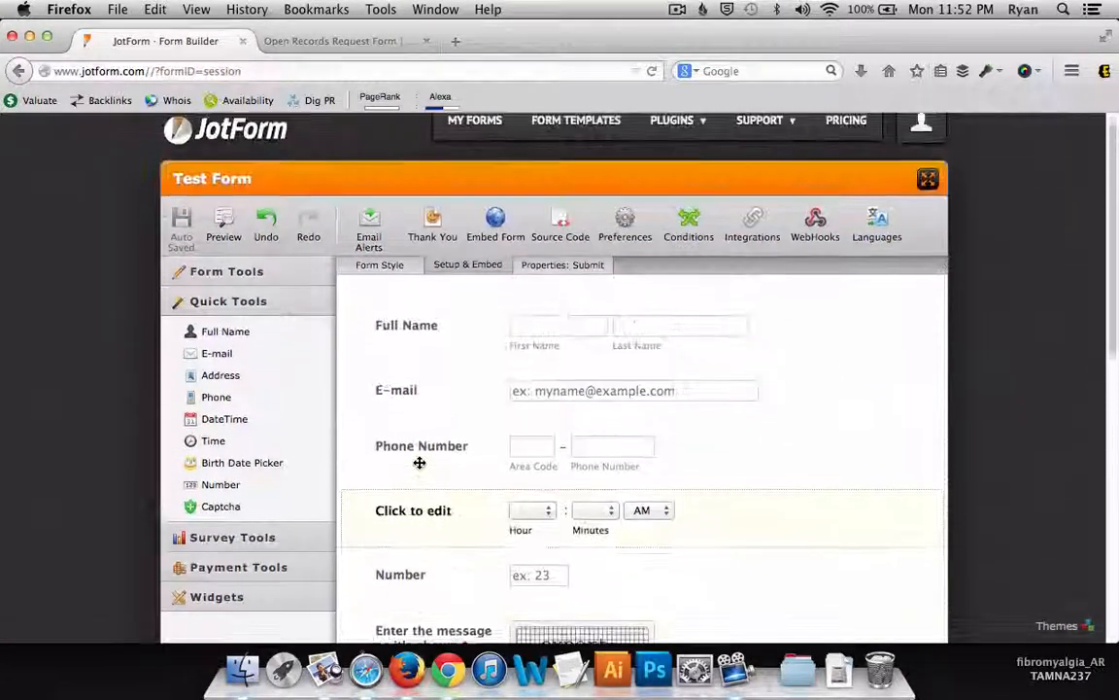
{"action": "left_click", "coordinate": [335, 41]}
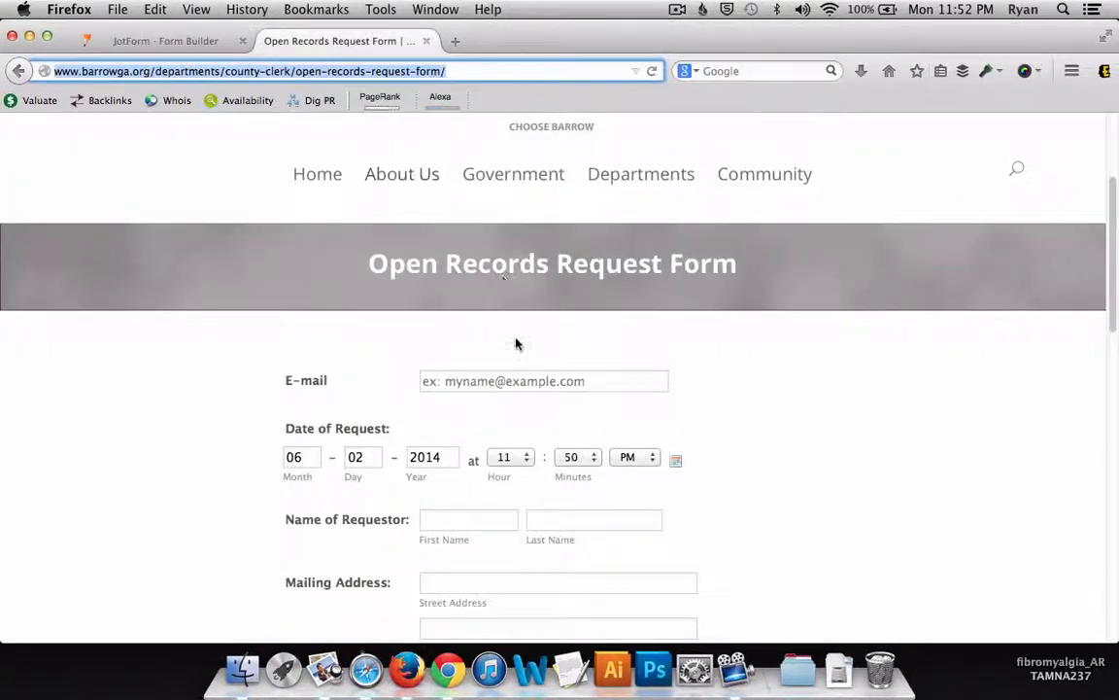
{"action": "scroll", "coordinate": [516, 344], "scroll_direction": "down", "scroll_amount": 4}
{"action": "scroll", "coordinate": [516, 340], "scroll_direction": "up", "scroll_amount": 5}
- Return to the JotForm list of forms and delete Test Form
{"action": "left_click", "coordinate": [188, 44]}
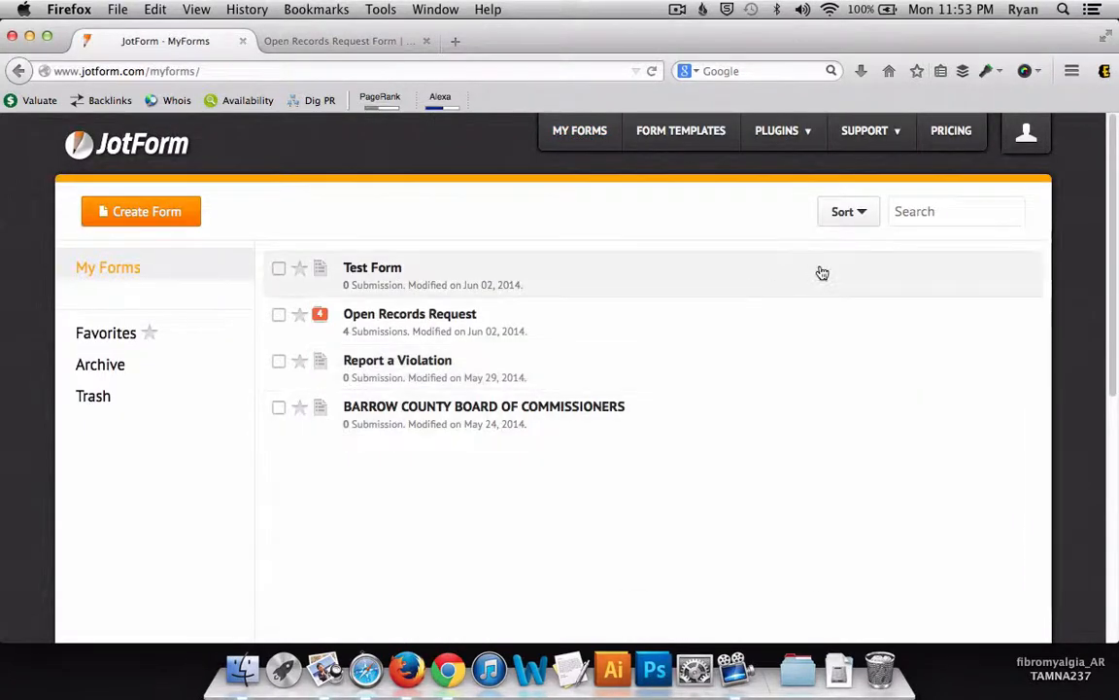
{"action": "left_click", "coordinate": [822, 273]}
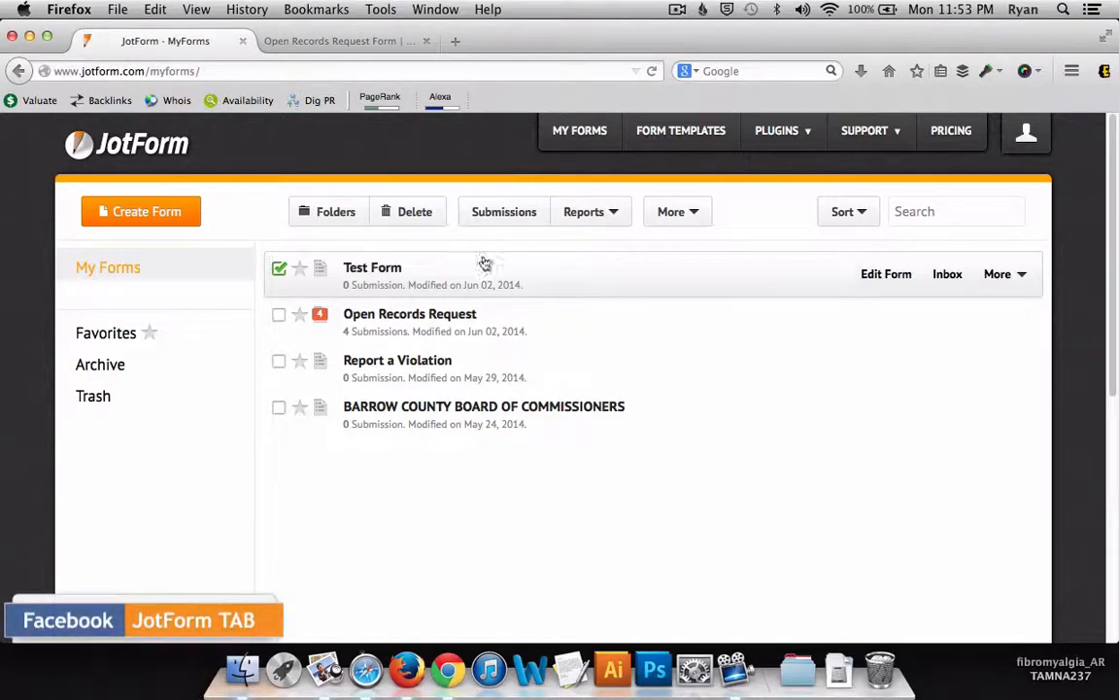
{"action": "left_click", "coordinate": [418, 213]}
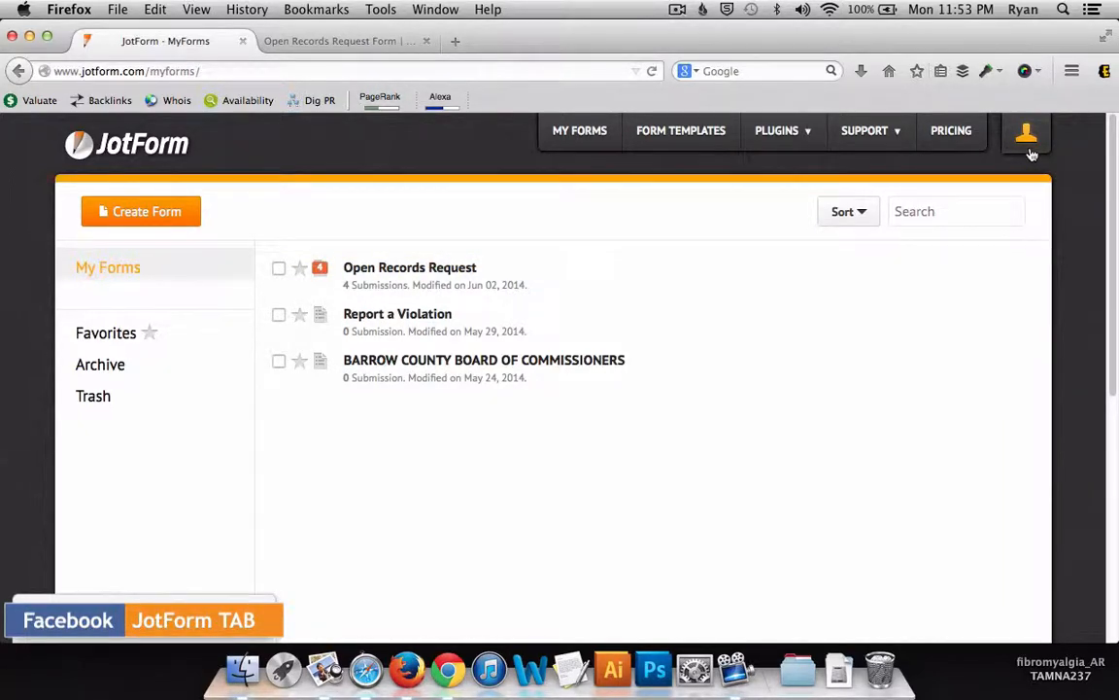
{"action": "left_click", "coordinate": [677, 9]}
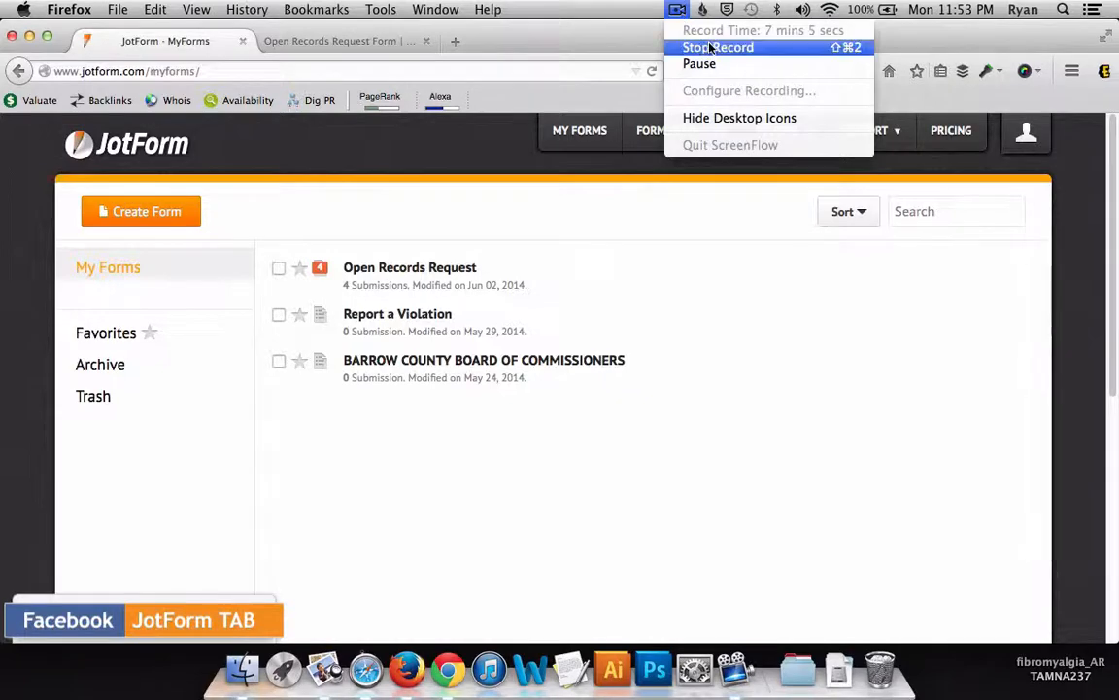